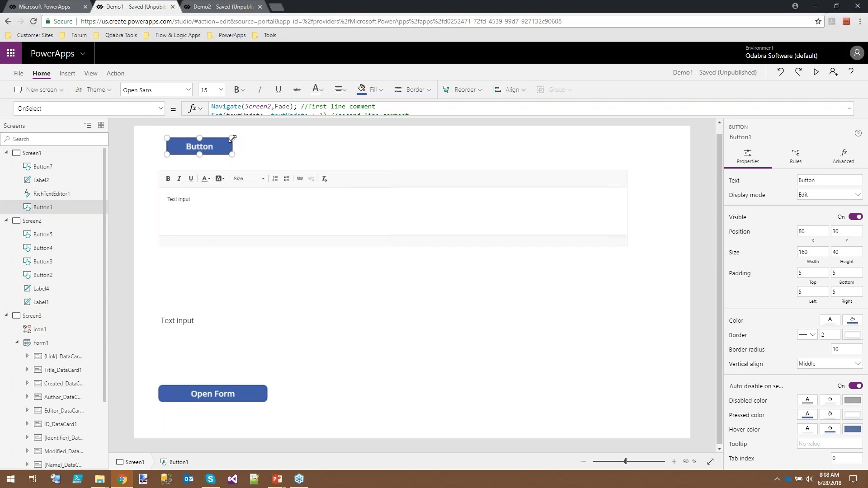
Move the upper blue button on Screen1 to about X 60, Y 21 and change its text to Different.
drag(182, 147, 158, 145)
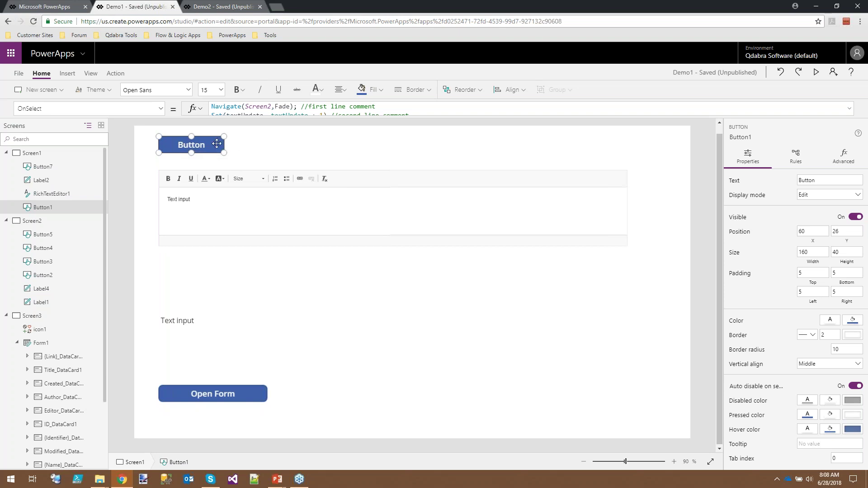
drag(195, 147, 195, 144)
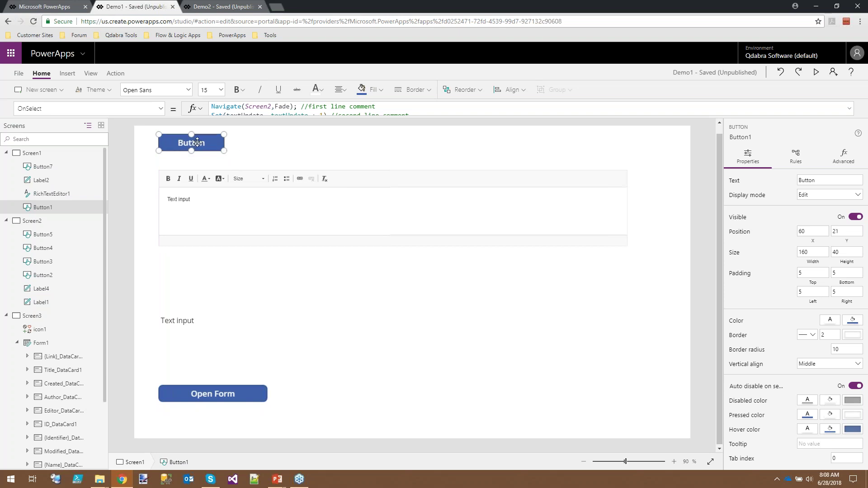
click(219, 157)
click(195, 143)
text(Different)
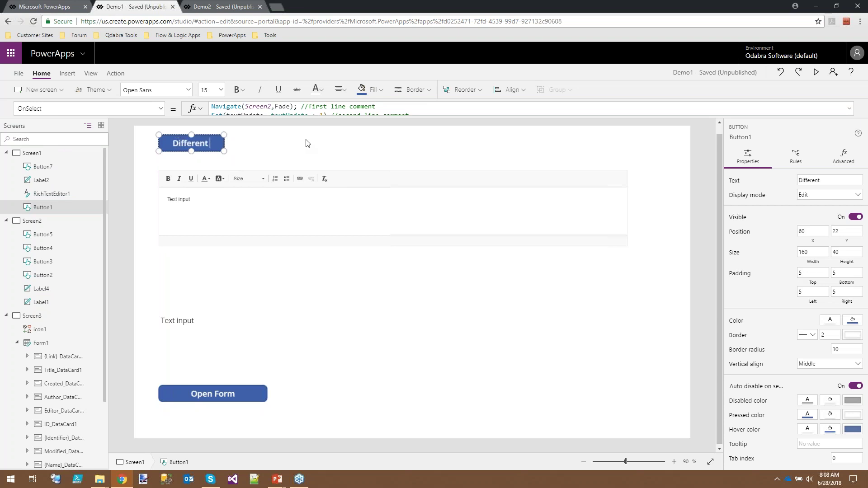
key(Return)
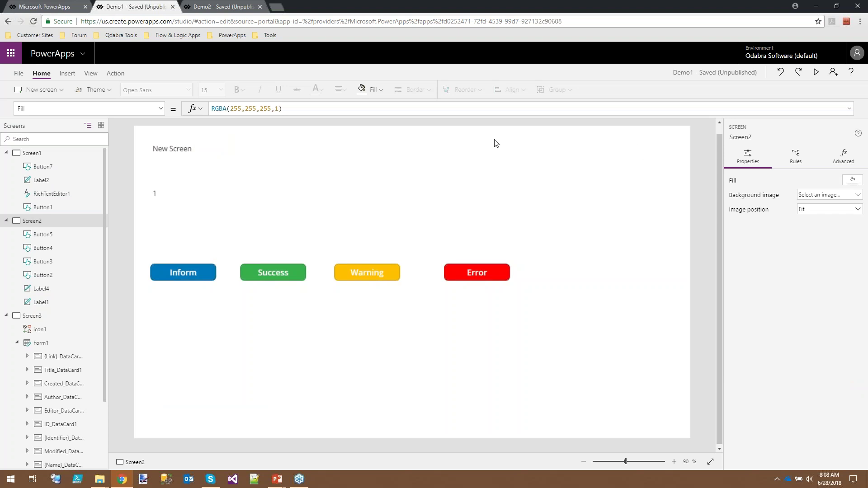
Return to Screen1, resize the Different button to about 266 by 48, and move it to about X 60, Y 23.
click(64, 165)
click(203, 139)
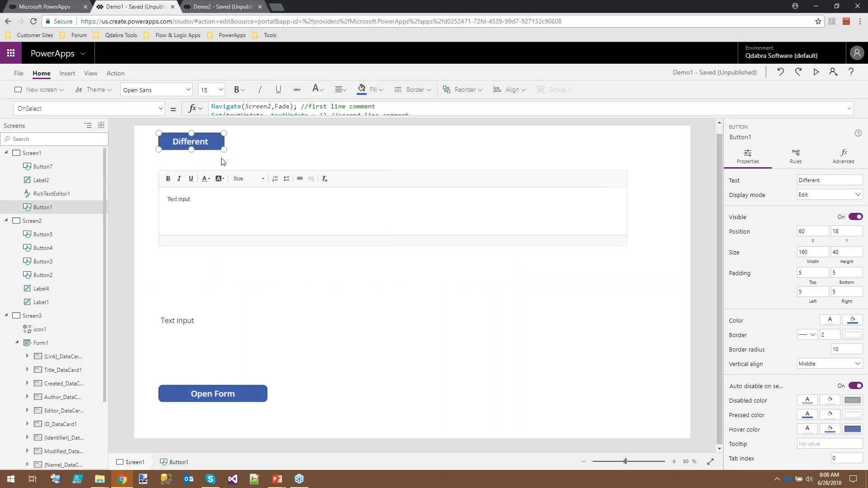
drag(225, 149, 264, 152)
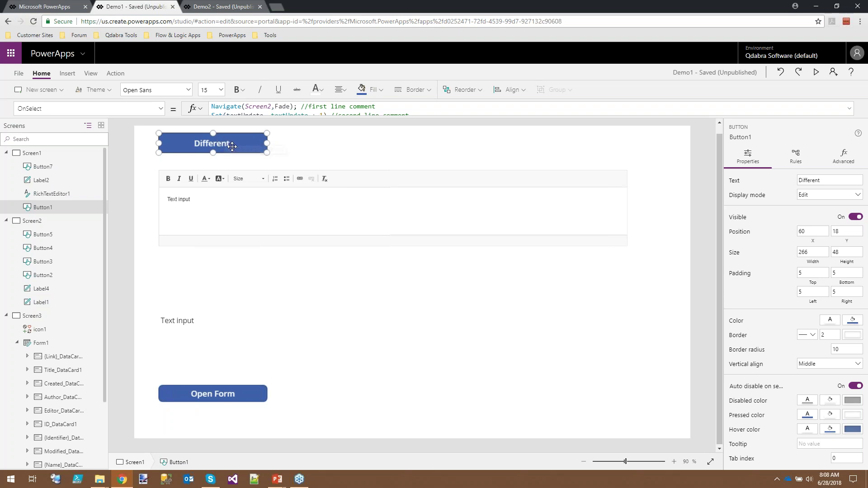
drag(211, 145, 211, 147)
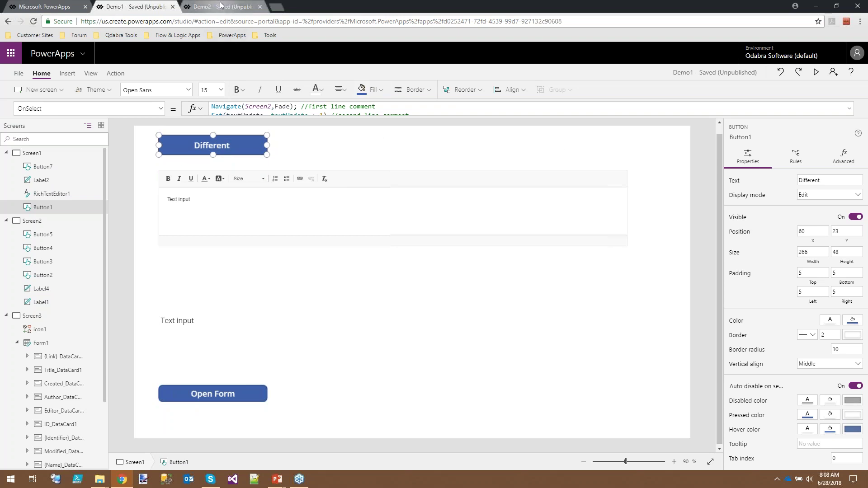
Switch to the Demo2 app and select its green button on FirstScreen.
click(216, 7)
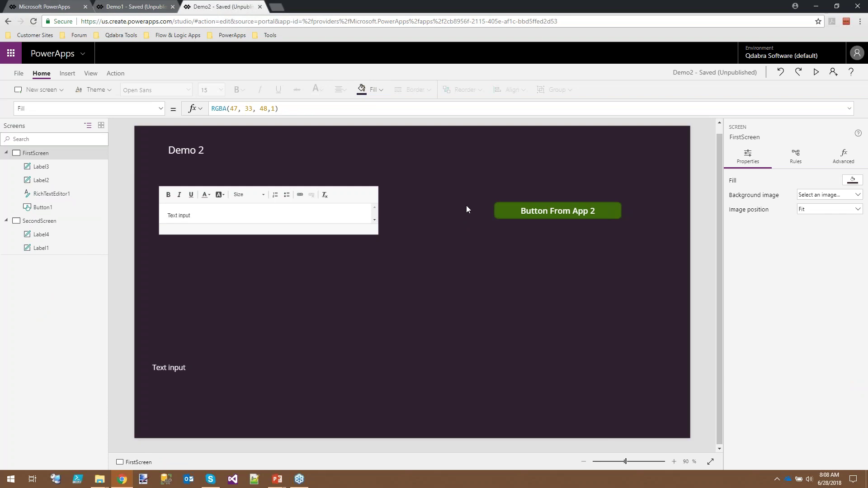
click(500, 216)
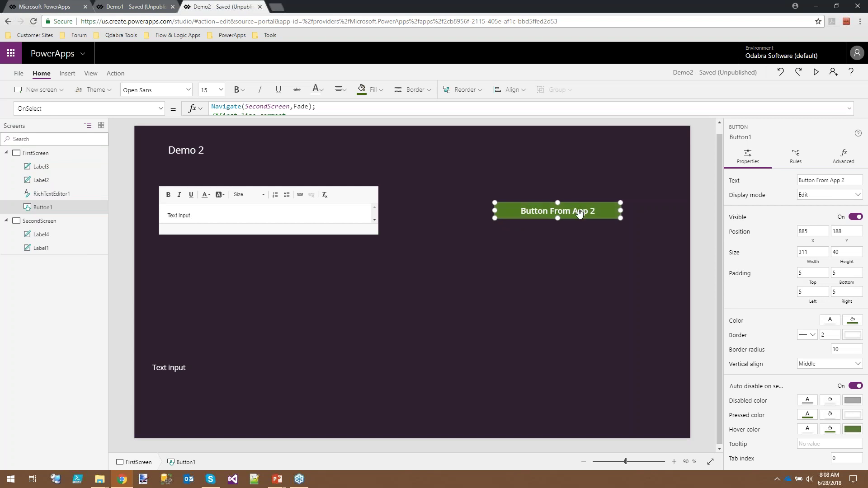
Back in the Demo1 app, move the Different button down to about Y 35 and activate it in the design canvas.
click(108, 6)
mouse_move(176, 152)
mouse_down()
mouse_move(187, 150)
mouse_move(176, 142)
mouse_move(178, 150)
mouse_up()
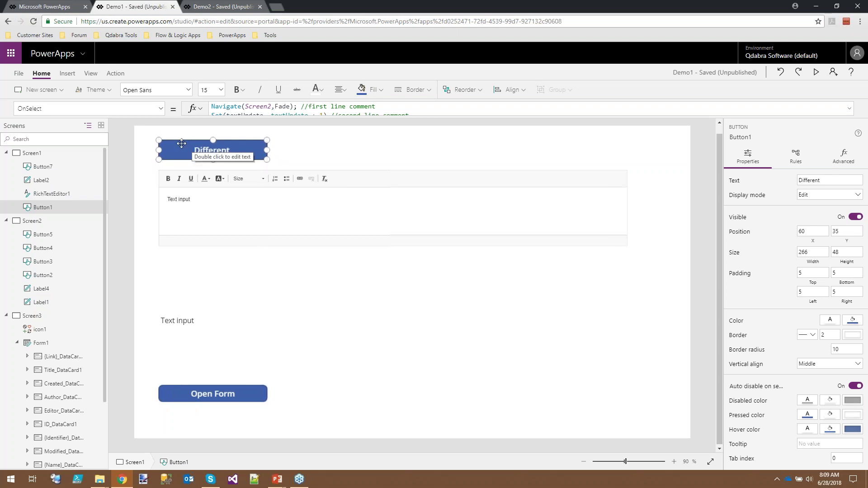
click(355, 151)
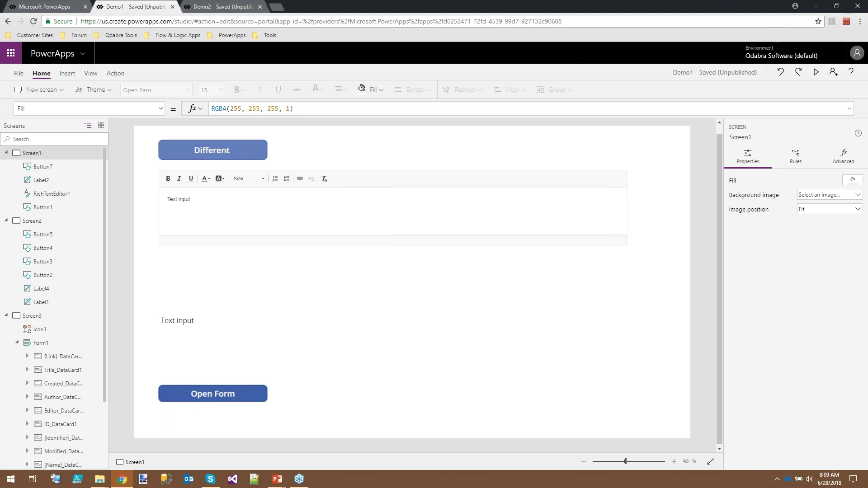
alt+click(176, 155)
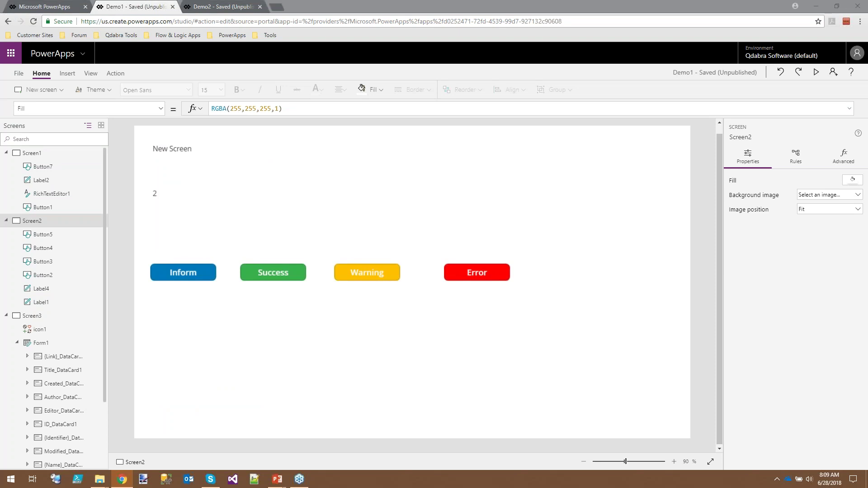
Bring up the blog post on the faster authoring canvas and read how to move, edit and test controls.
drag(867, 20, 713, 19)
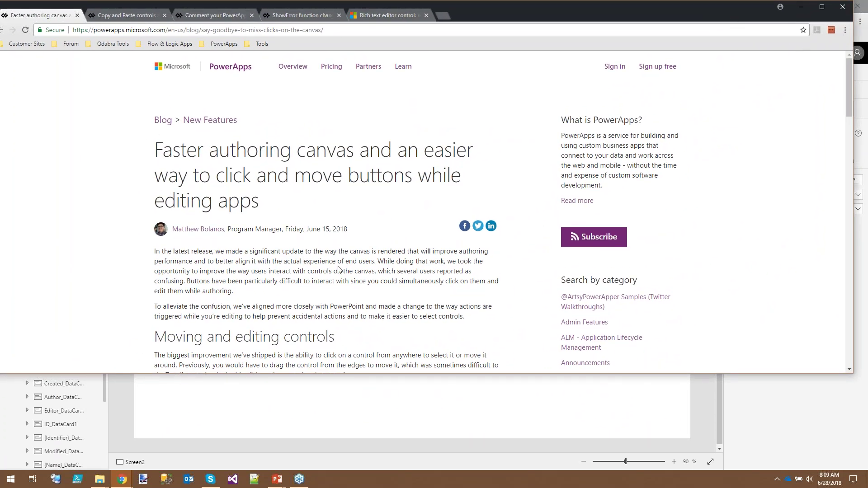
scroll(379, 187, down, 2)
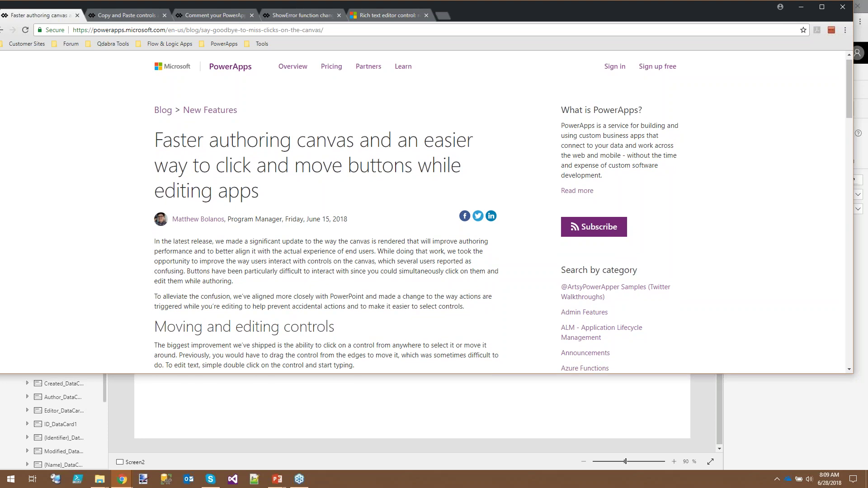
scroll(379, 188, down, 2)
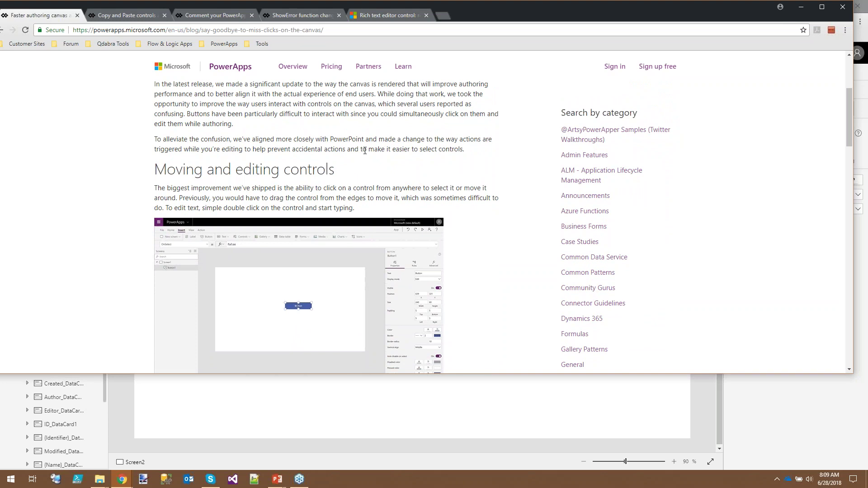
scroll(344, 258, down, 1)
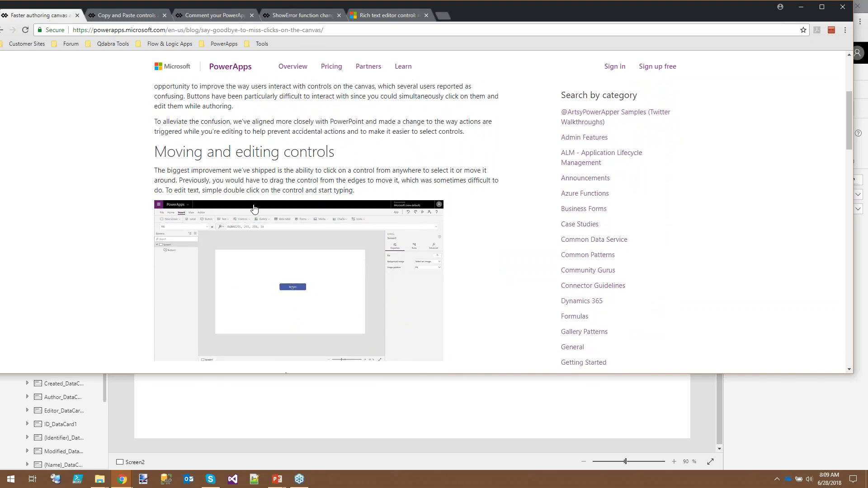
scroll(468, 266, down, 1)
scroll(467, 266, down, 4)
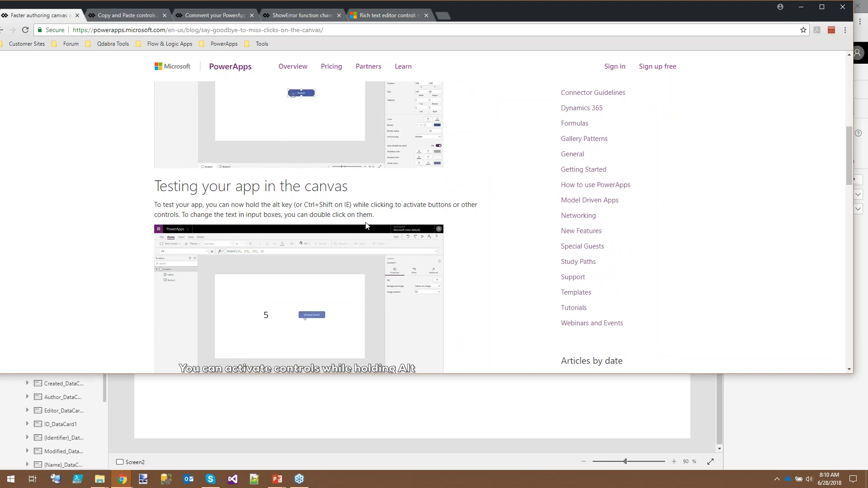
drag(577, 13, 863, 154)
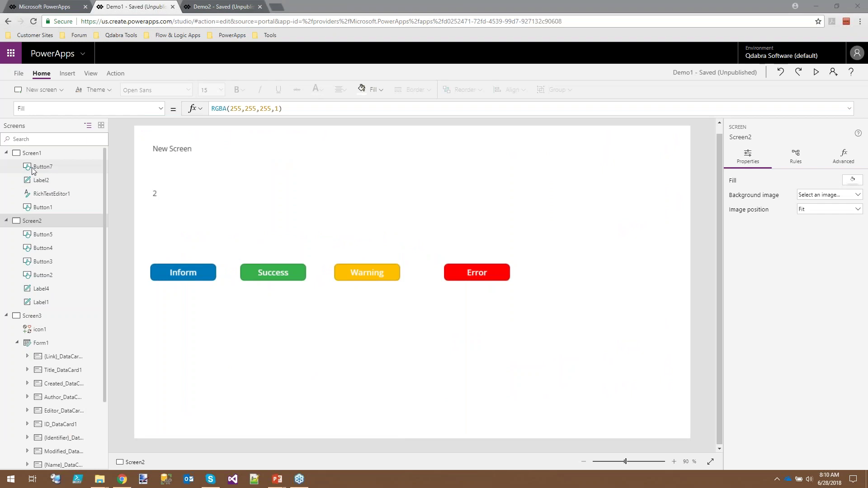
Return to Screen1 in Demo1, and in Demo2's advanced app settings examine the Render in classic mode experimental feature.
click(50, 153)
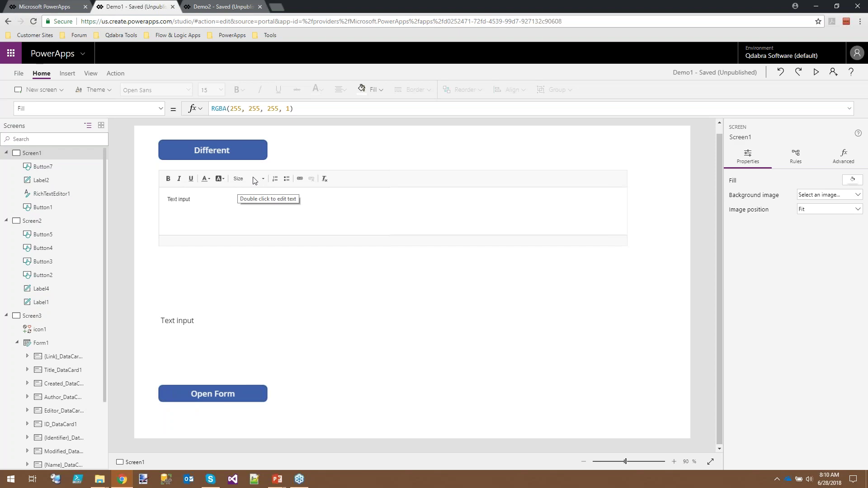
click(217, 7)
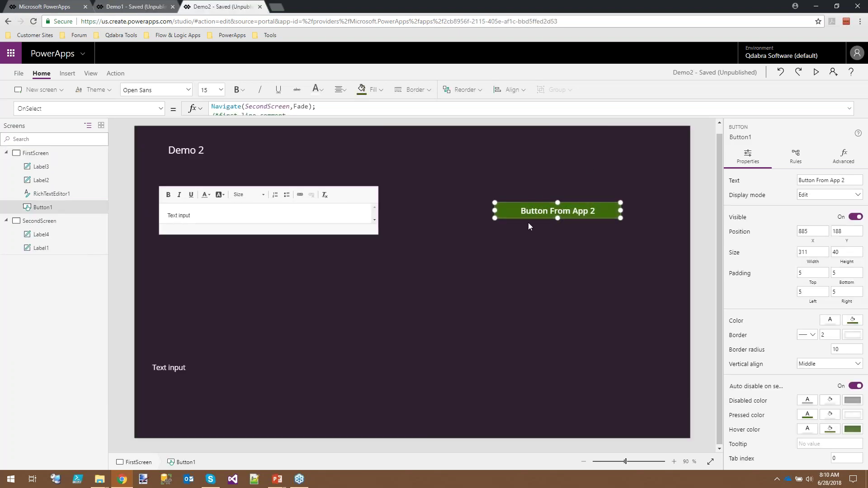
click(19, 75)
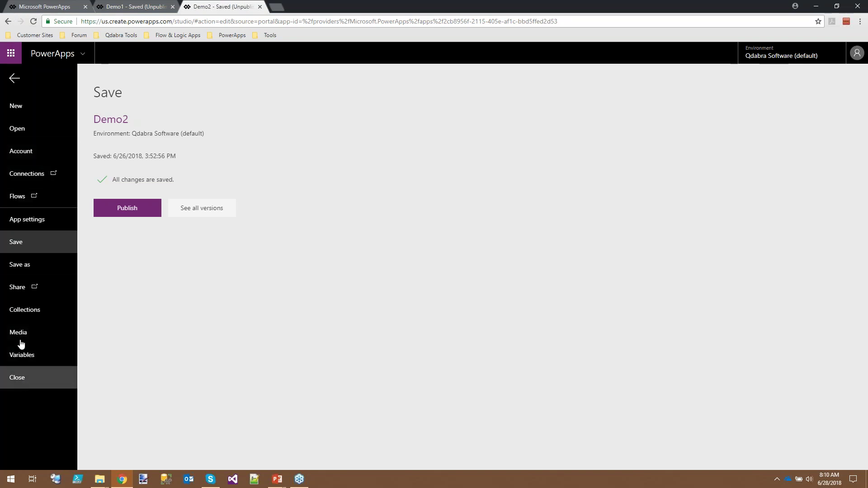
click(46, 221)
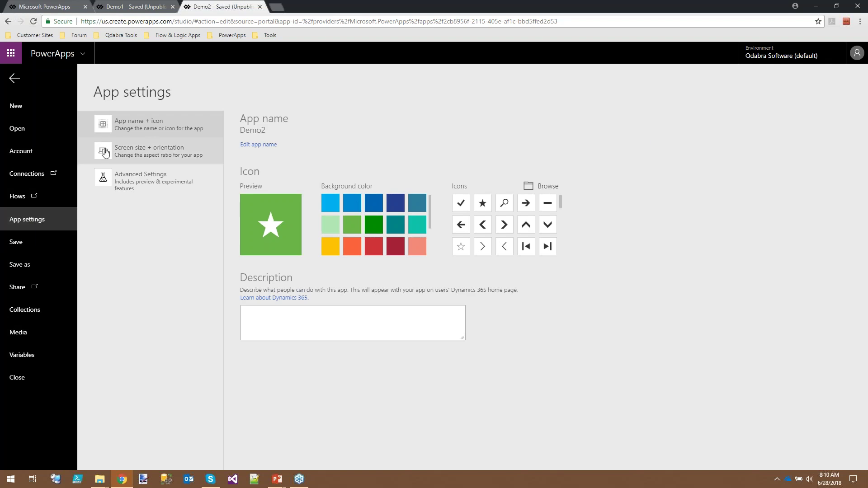
click(163, 184)
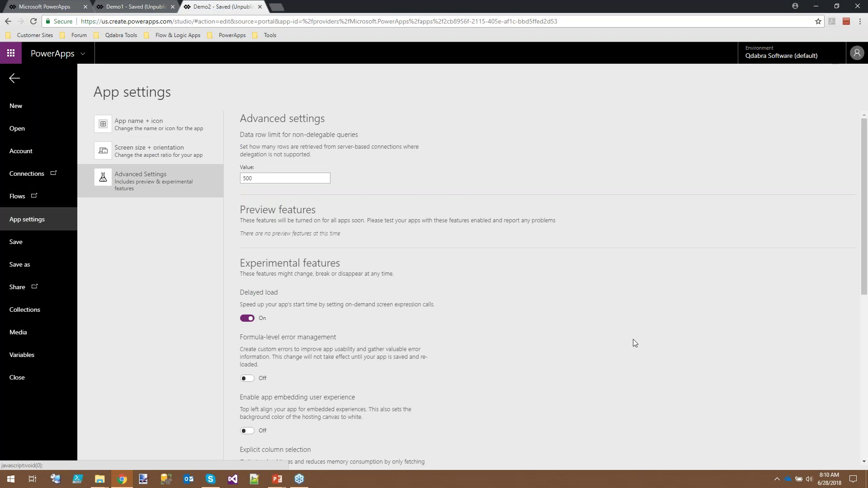
scroll(535, 379, down, 7)
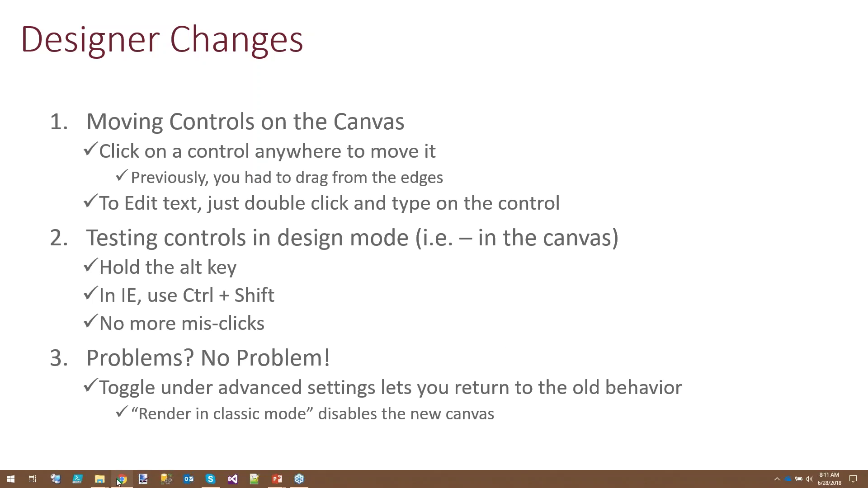
click(122, 480)
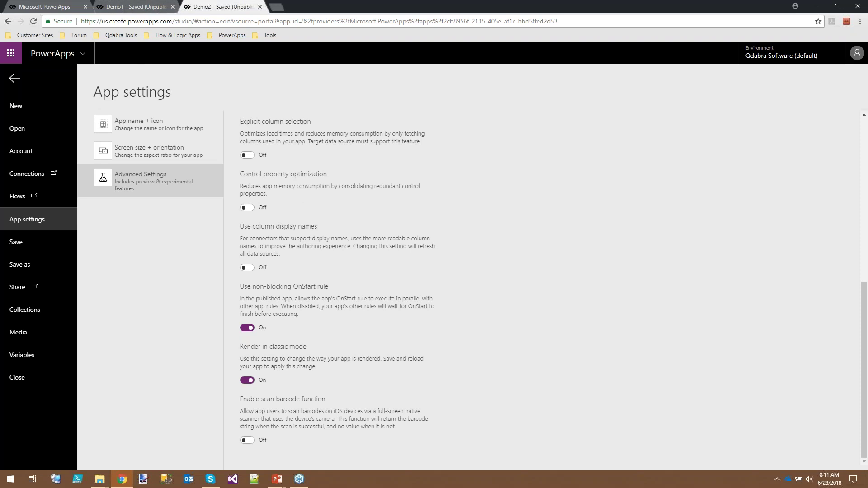
Leave the app settings, test the green button in the Demo2 canvas, and go back to FirstScreen.
click(14, 78)
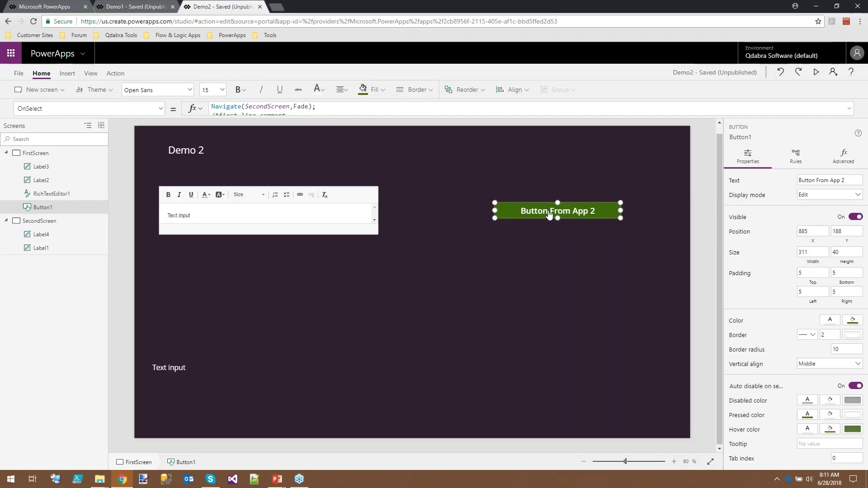
alt+click(521, 212)
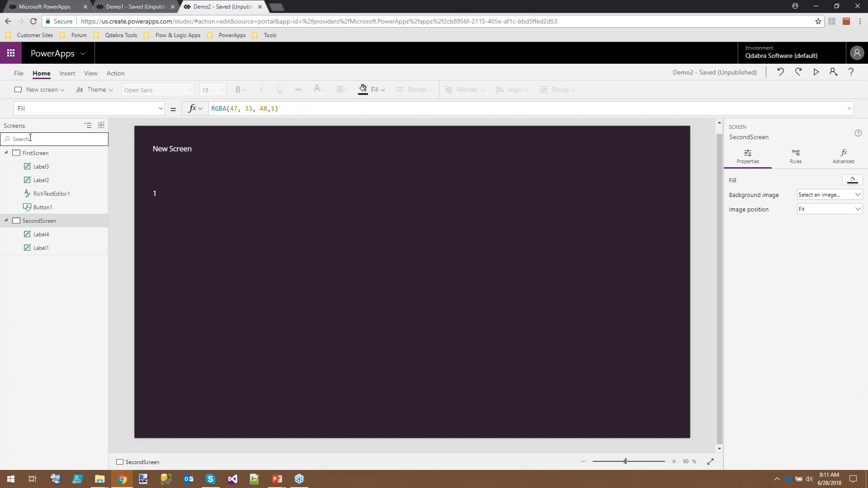
click(37, 153)
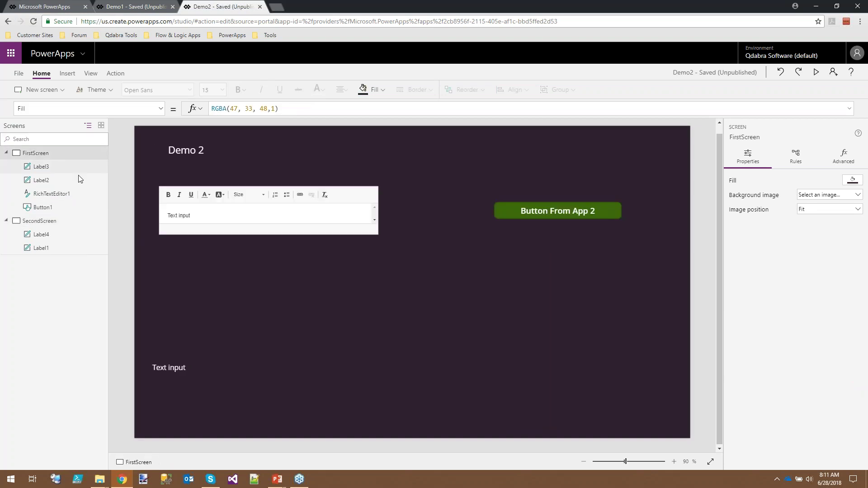
Replace the word From with change in the green button's text so it reads Button change App 2.
click(568, 210)
double_click(566, 212)
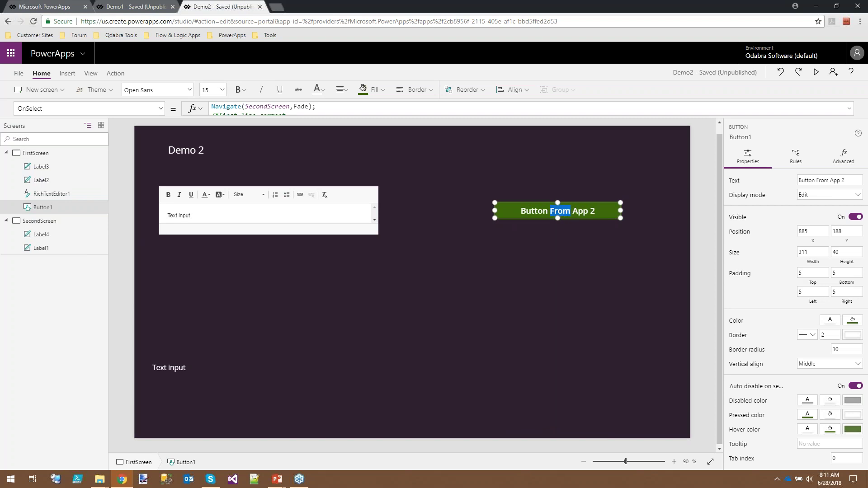
text(change)
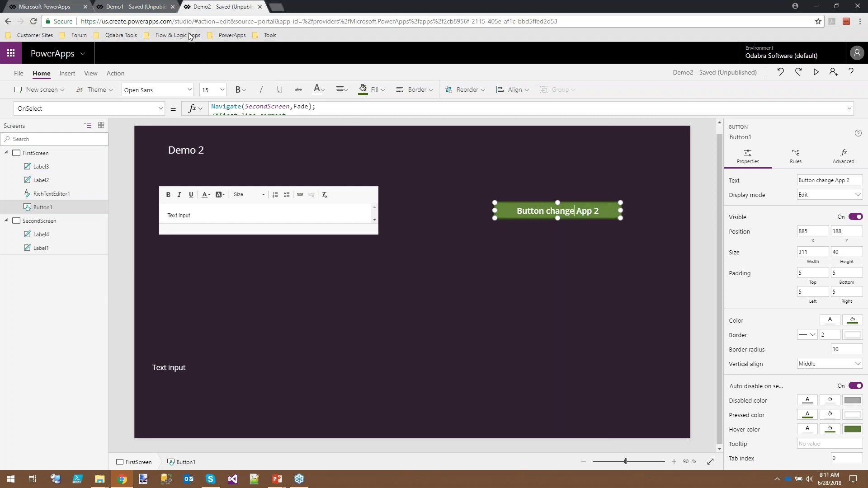
Switch to the Demo1 app and reposition the Different button slightly on Screen1, grabbing it by its body.
click(136, 6)
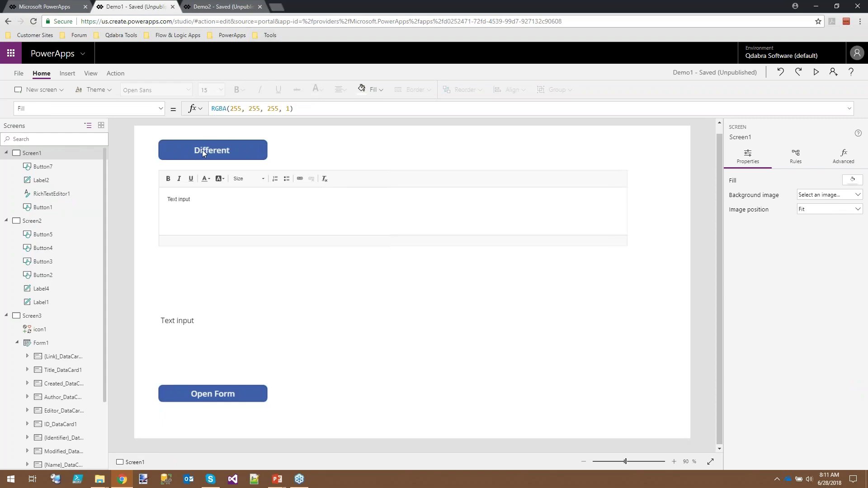
click(242, 295)
drag(180, 149, 185, 143)
drag(231, 144, 250, 144)
In the Demo2 app, move the green button on FirstScreen to about X 825, Y 120.
click(231, 6)
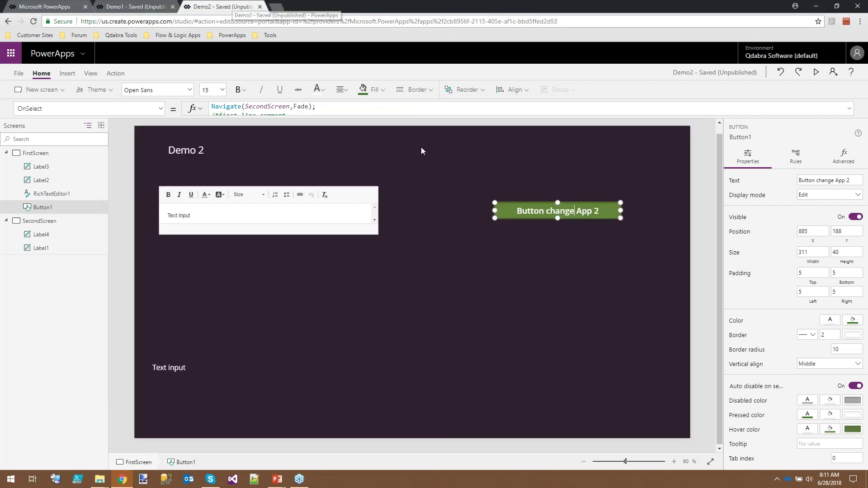
click(457, 313)
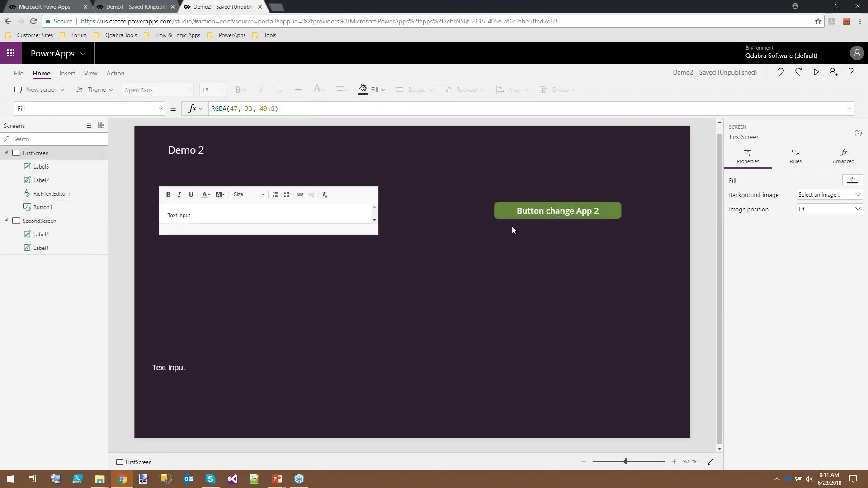
click(533, 211)
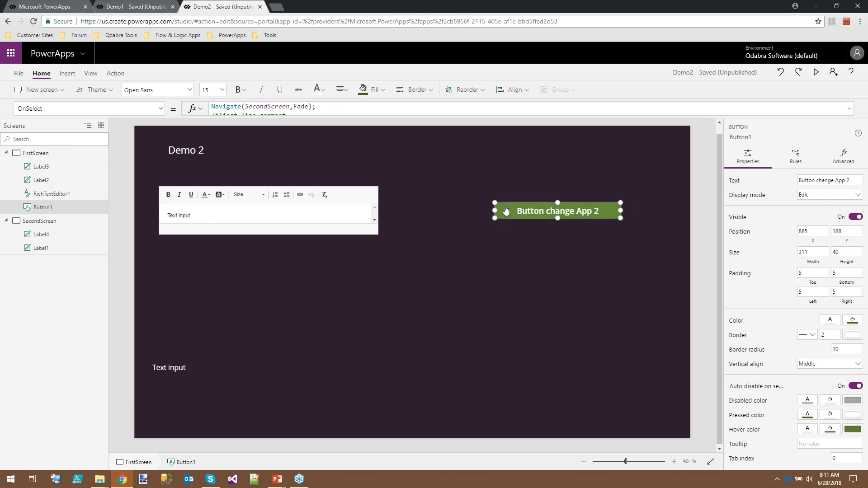
drag(503, 204, 478, 176)
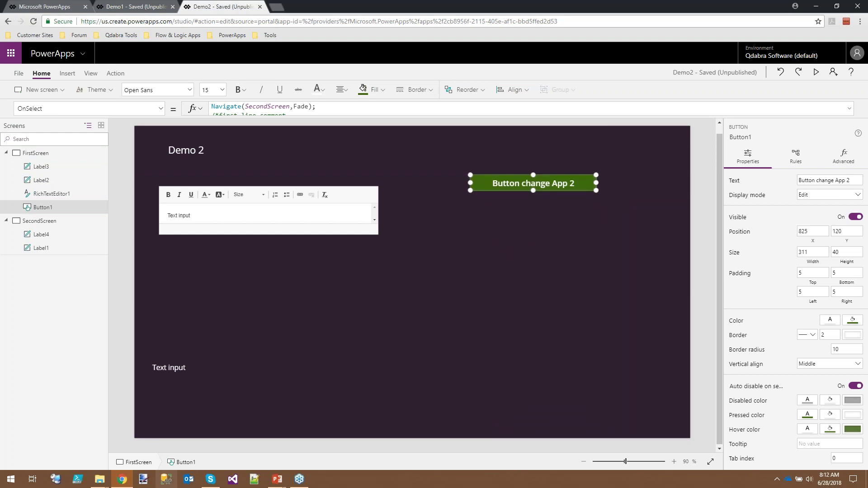
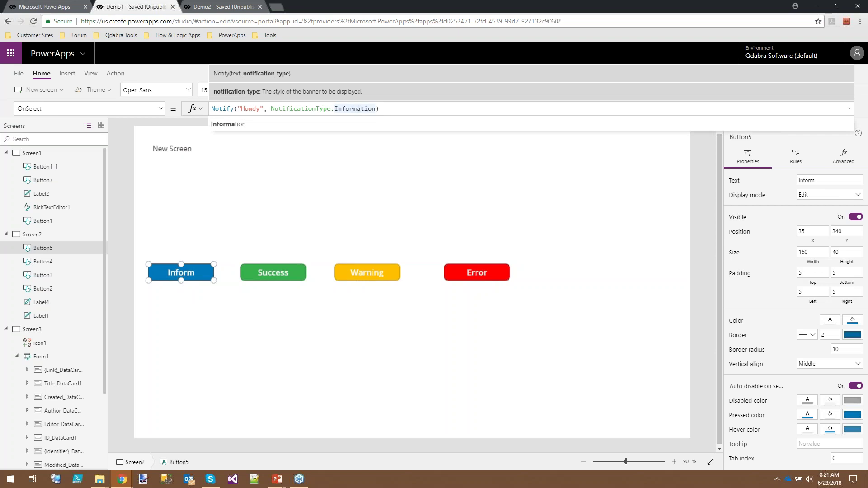
Commit the Inform button's OnSelect formula as Notify("Howdy", NotificationType.Information), test the button in preview and dismiss its notification.
click(392, 108)
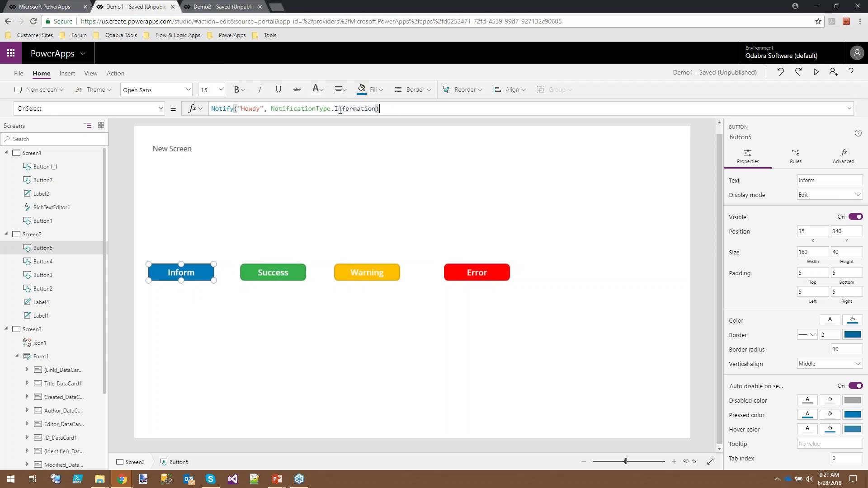
click(830, 2)
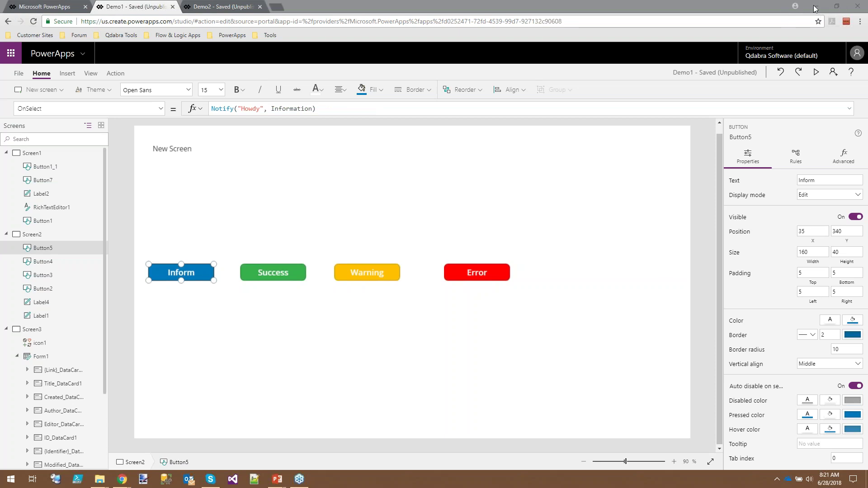
click(816, 72)
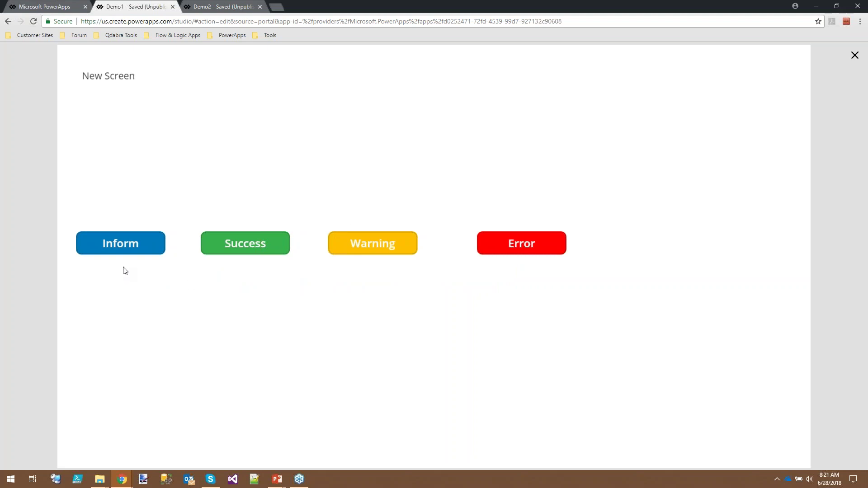
click(116, 248)
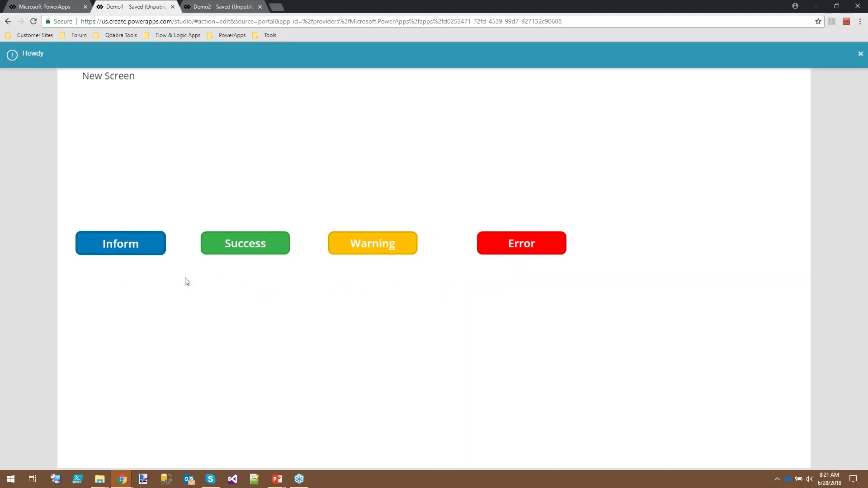
click(863, 56)
Test the Success, Warning and Error buttons in the preview, then leave it and dismiss the canvas-testing tip.
click(250, 255)
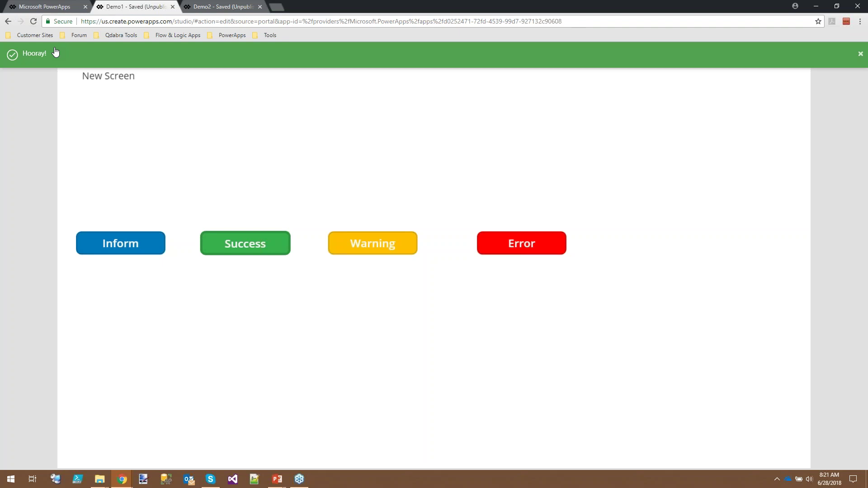
click(382, 251)
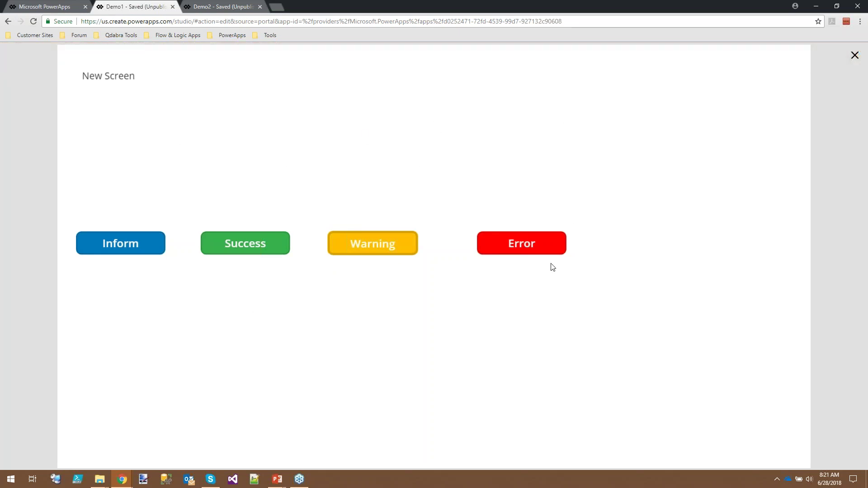
click(522, 250)
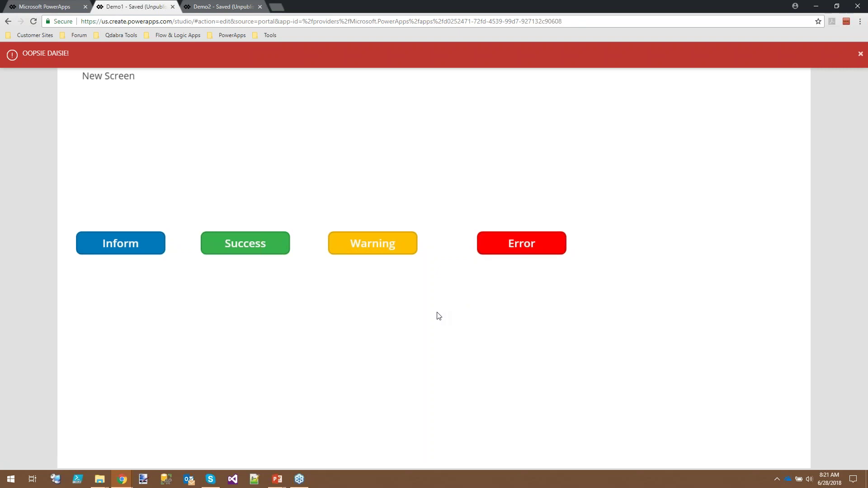
click(860, 55)
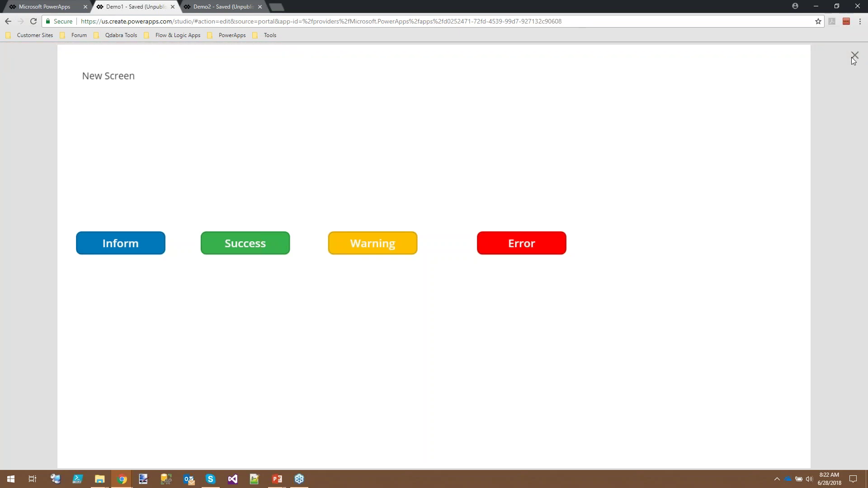
click(855, 56)
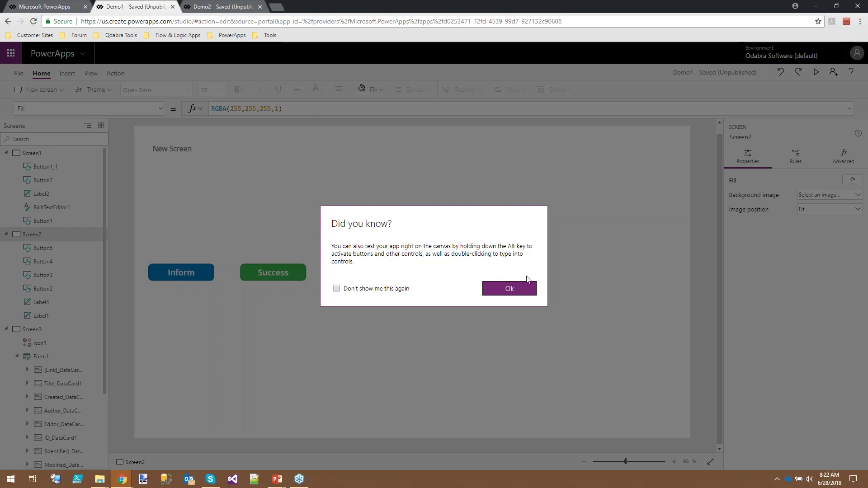
click(523, 288)
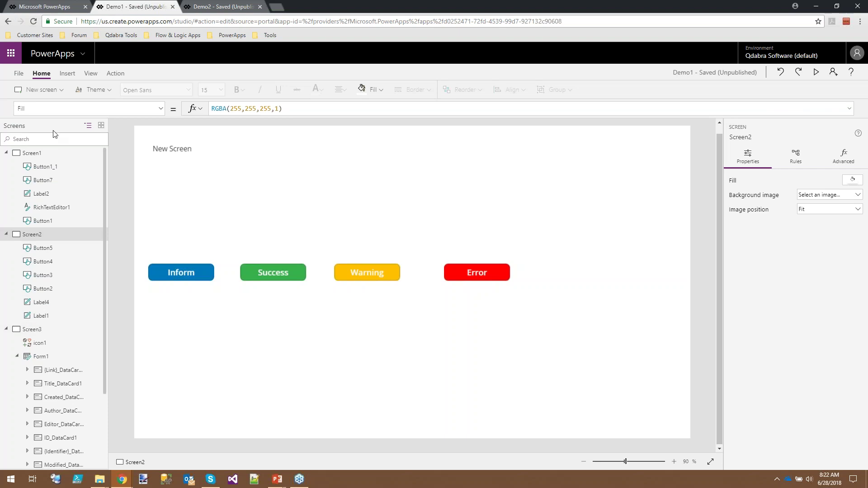
Preview the app from Screen1, open the form and submit it with the Title field empty.
click(32, 153)
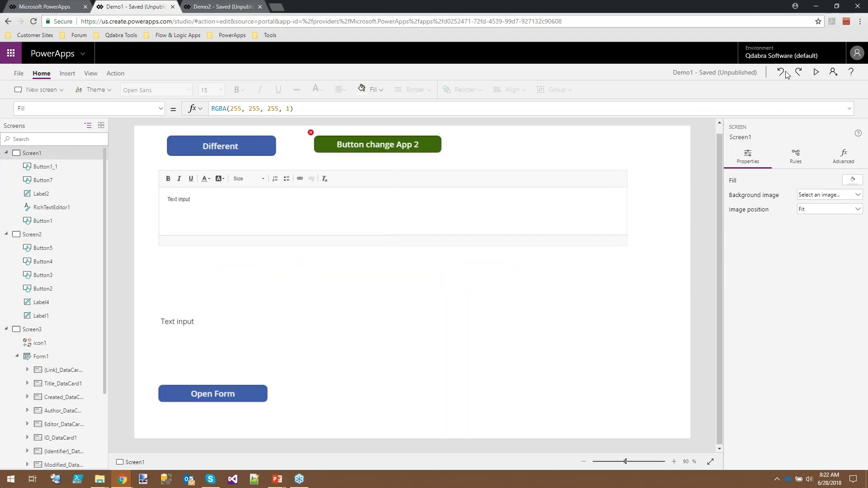
click(818, 72)
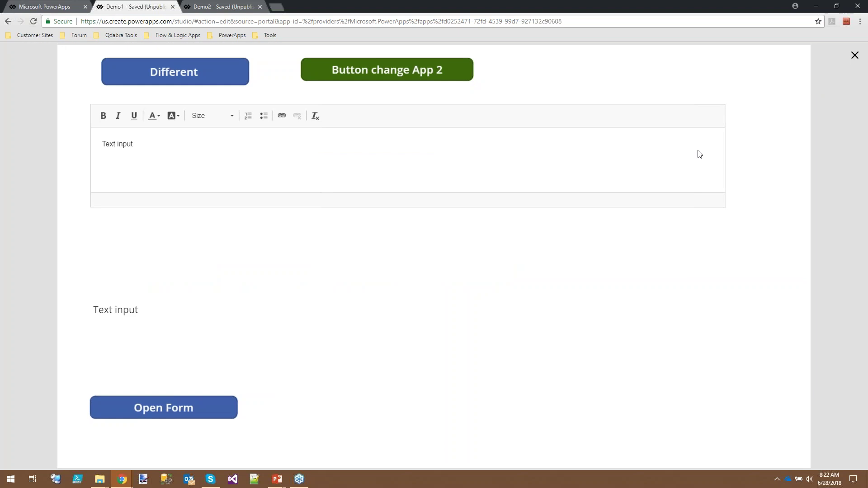
click(163, 397)
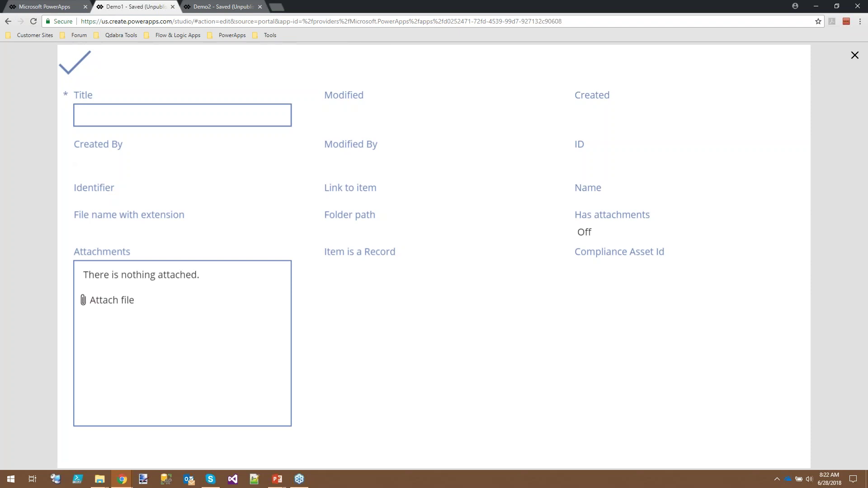
click(84, 62)
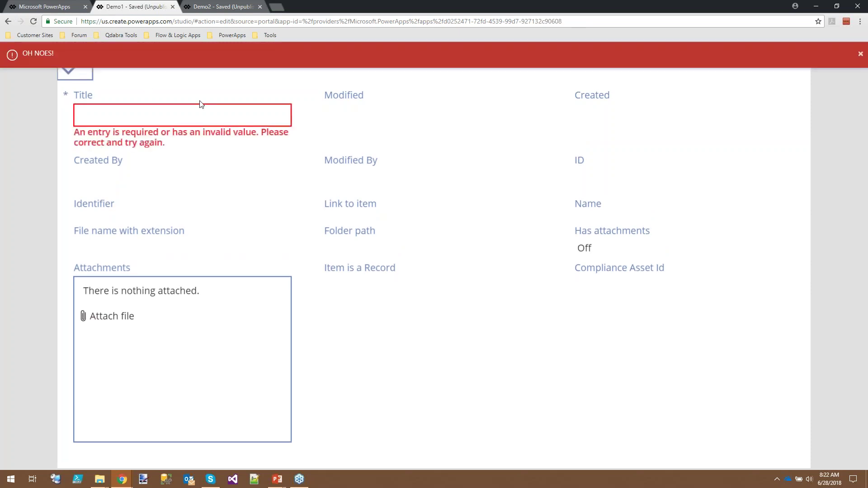
click(74, 66)
Enter sfdfsdsfdsfdfsd as the form's Title and submit the form.
click(154, 122)
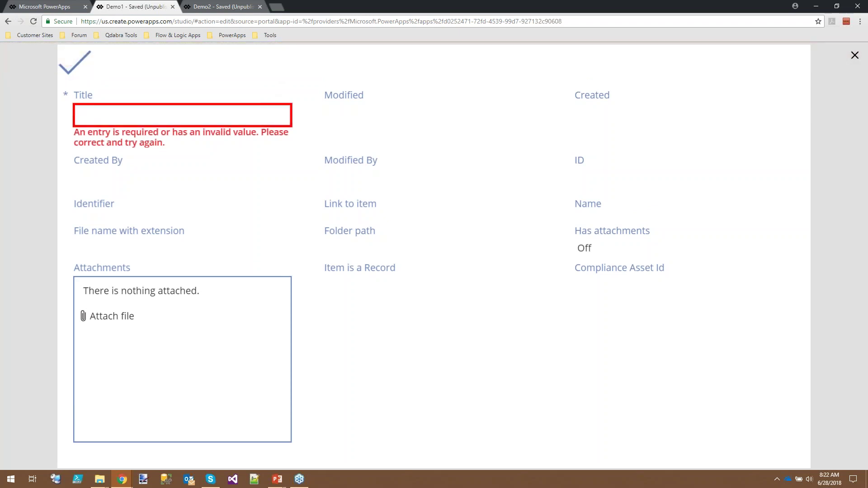
text(sfdfsdsfdsfdfsd)
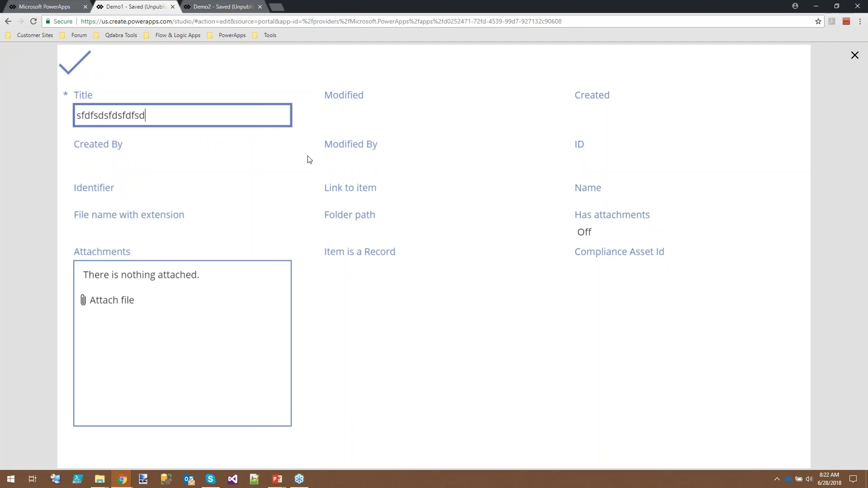
click(75, 62)
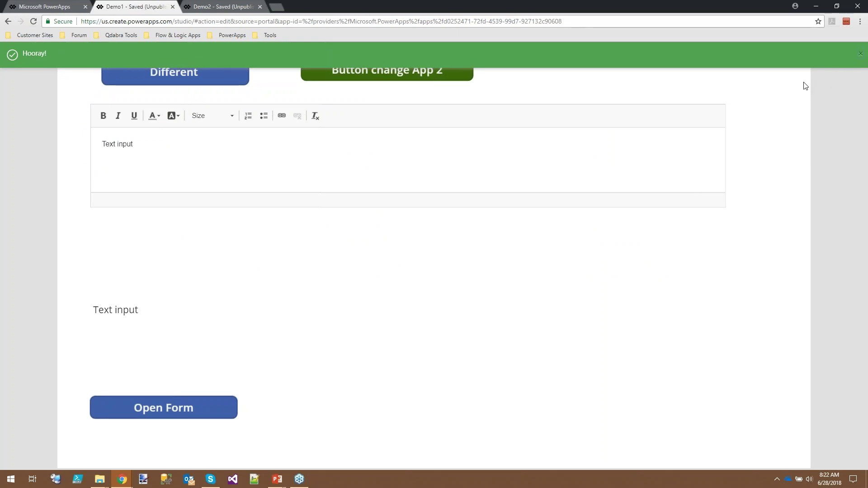
Leave the preview and set the Did you know tip about canvas testing not to show again.
click(859, 55)
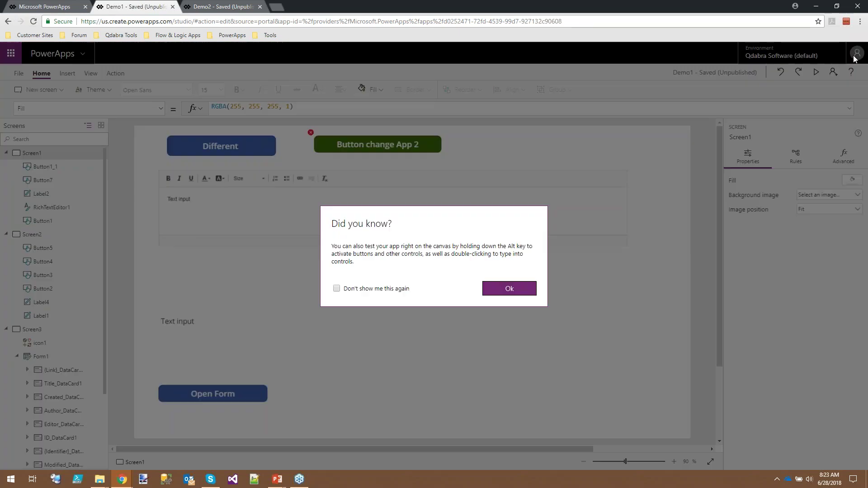
click(855, 55)
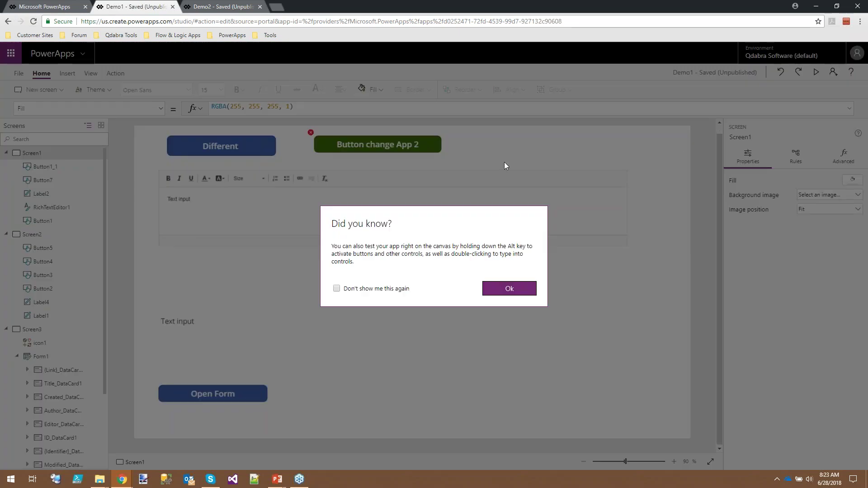
click(337, 289)
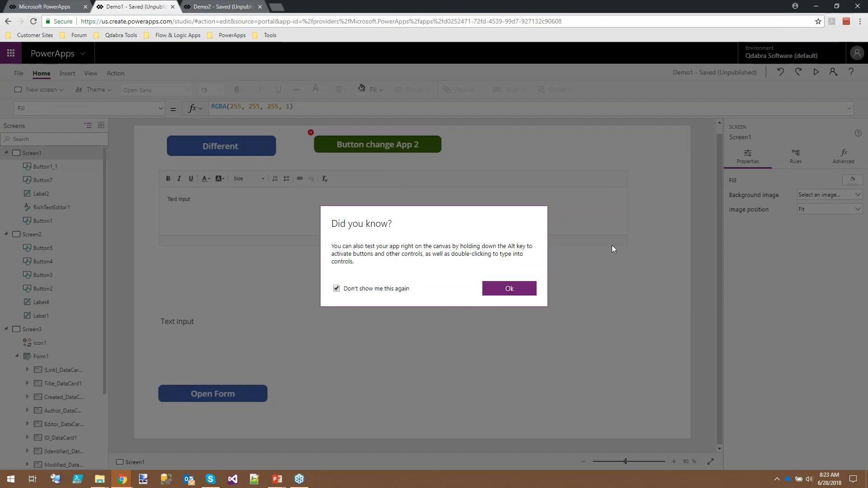
click(505, 292)
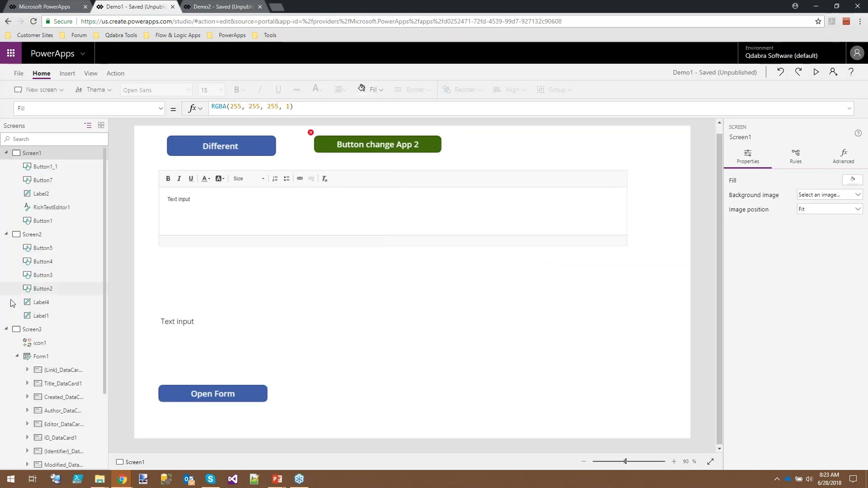
Select Form1 on Screen3 and examine its OnSuccess and OnFailure formulas.
click(16, 332)
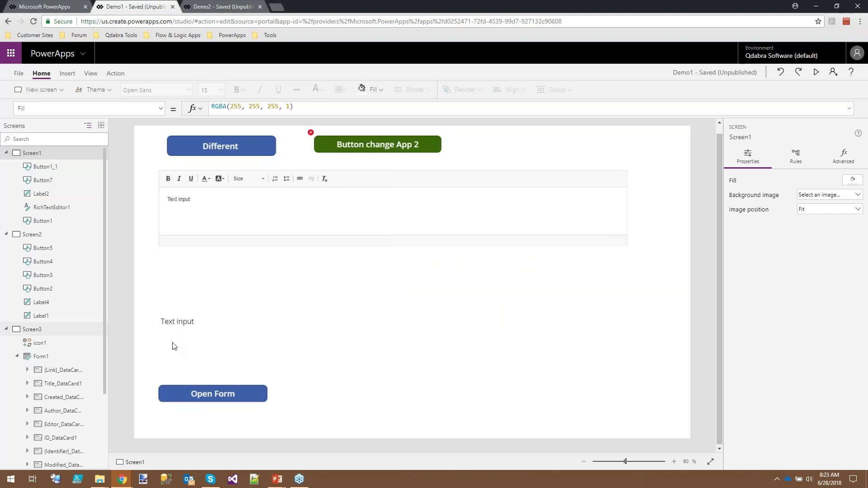
click(48, 359)
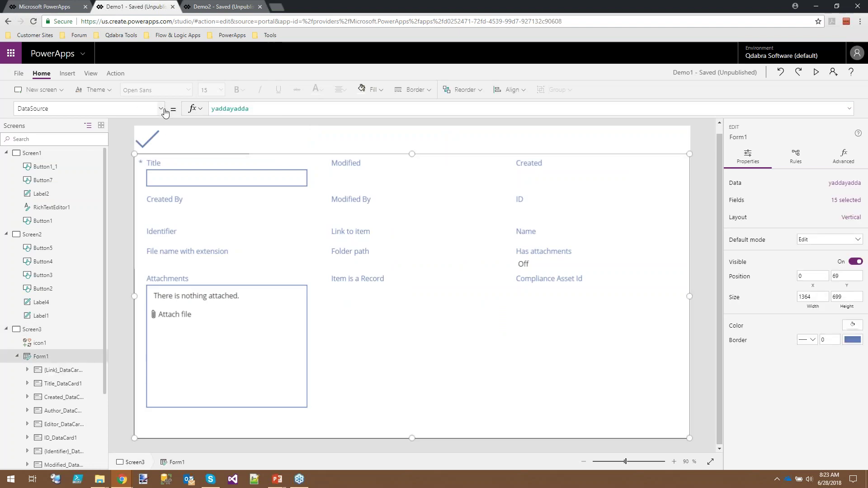
click(162, 109)
drag(158, 196, 157, 258)
click(51, 214)
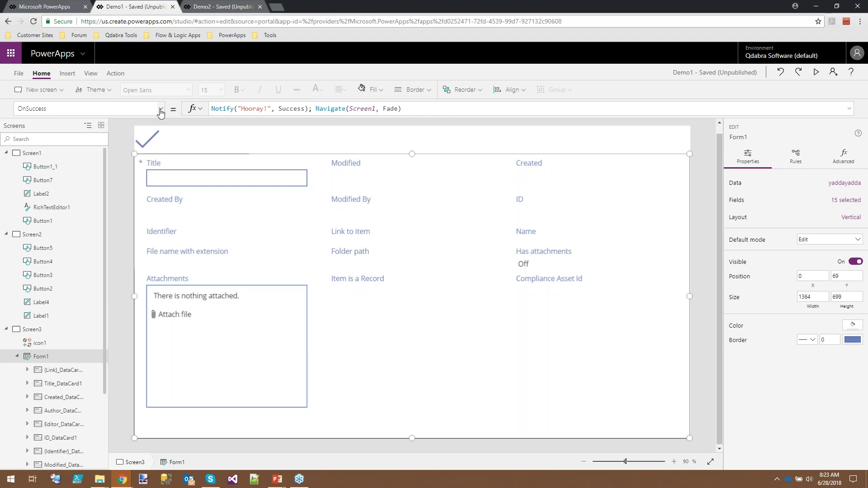
click(161, 110)
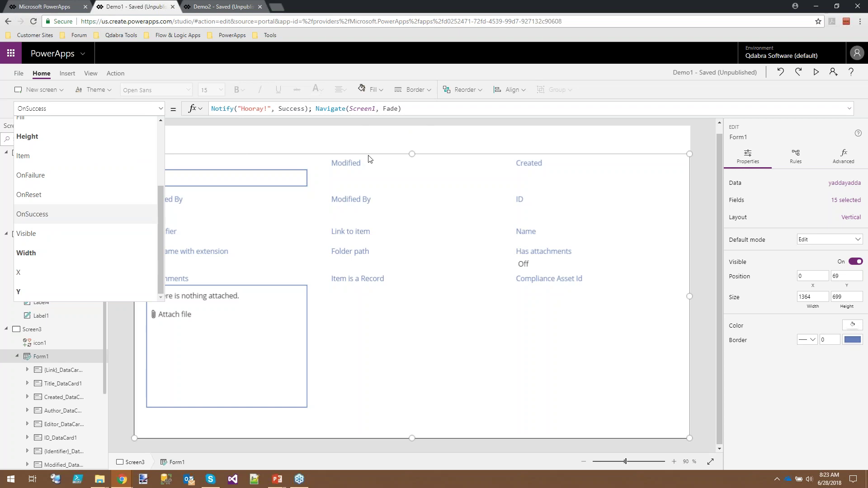
click(77, 180)
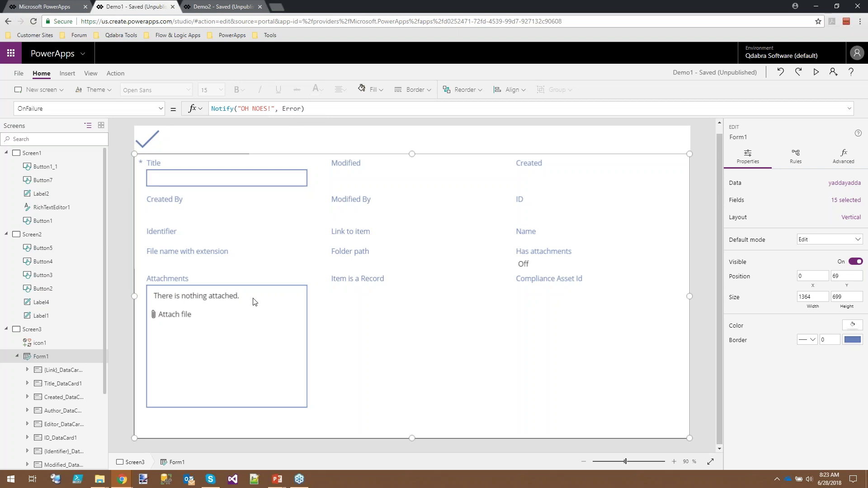
Bring up the Cool New Features & Controls slide in PowerPoint, and return to the Demo1 app in the browser.
key(alt+Tab)
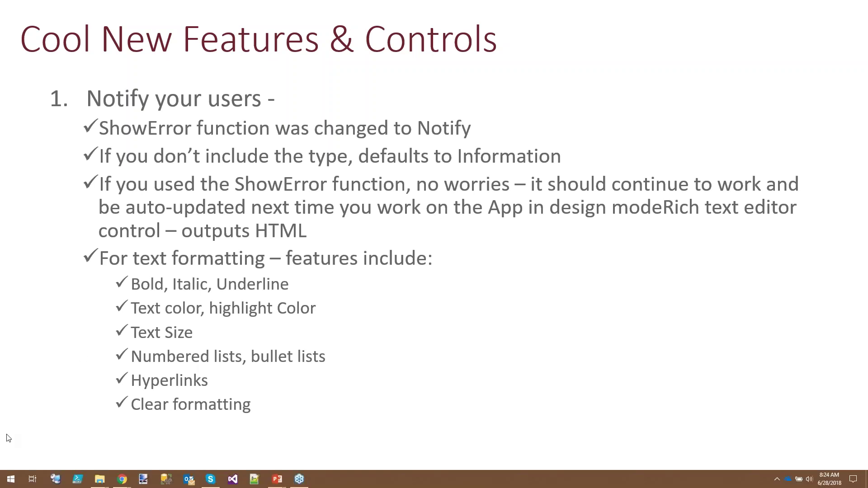
mouse_move(122, 479)
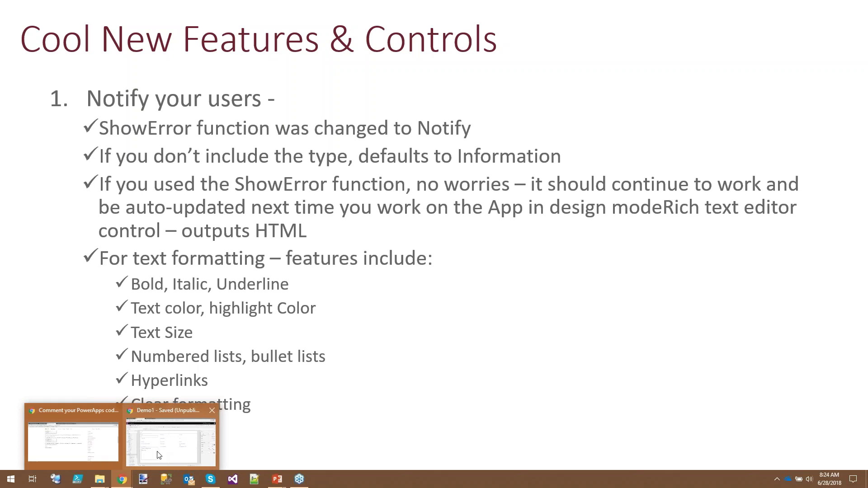
click(171, 442)
Preview Screen1, make Text input bold in the rich text editor and add a second bold line reading fsdfsdfsdfsd.
click(33, 155)
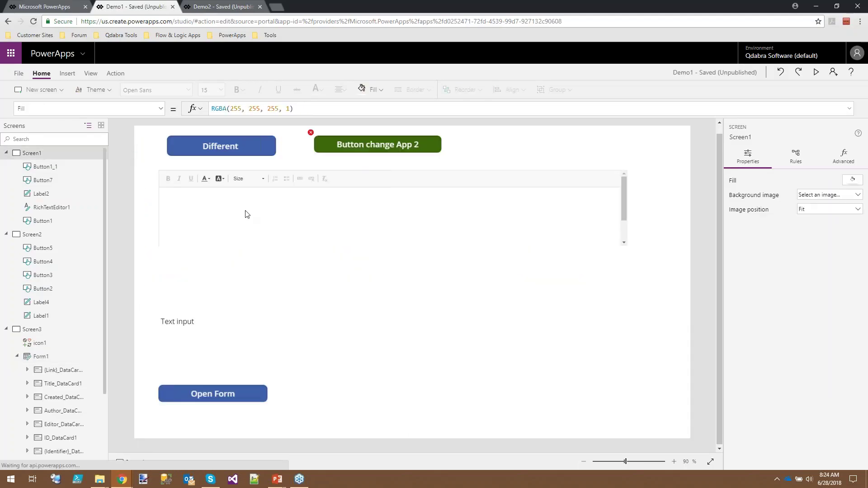
click(209, 243)
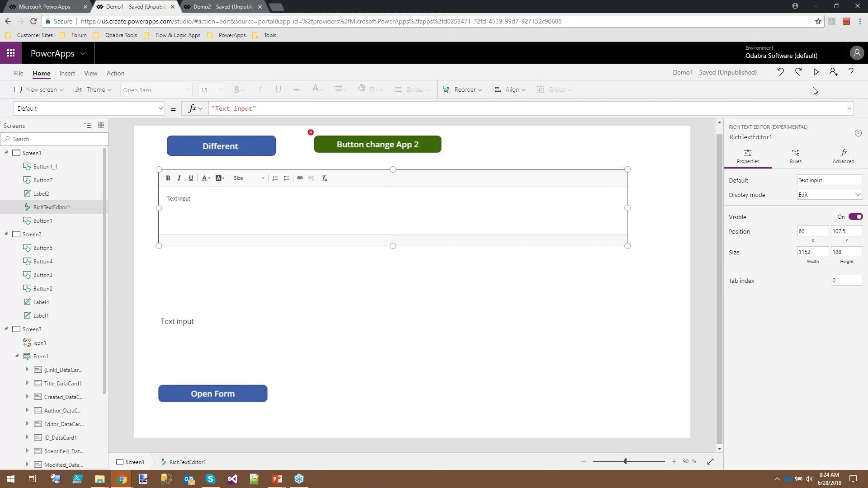
click(815, 73)
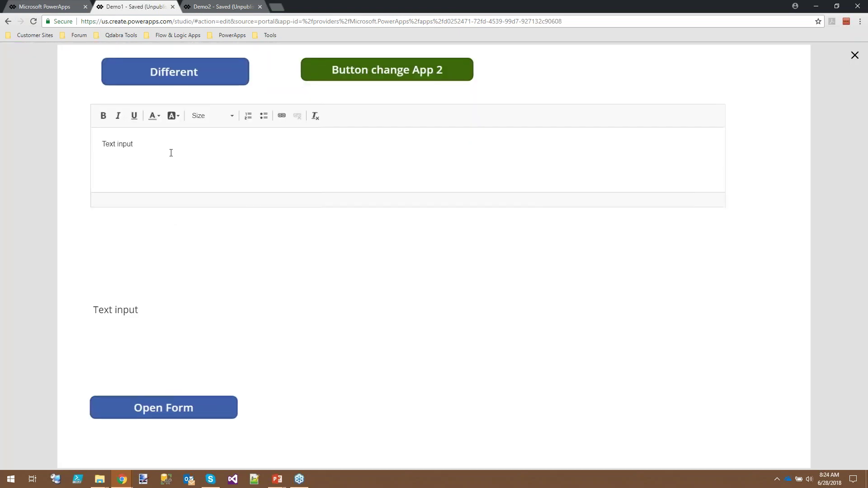
click(103, 116)
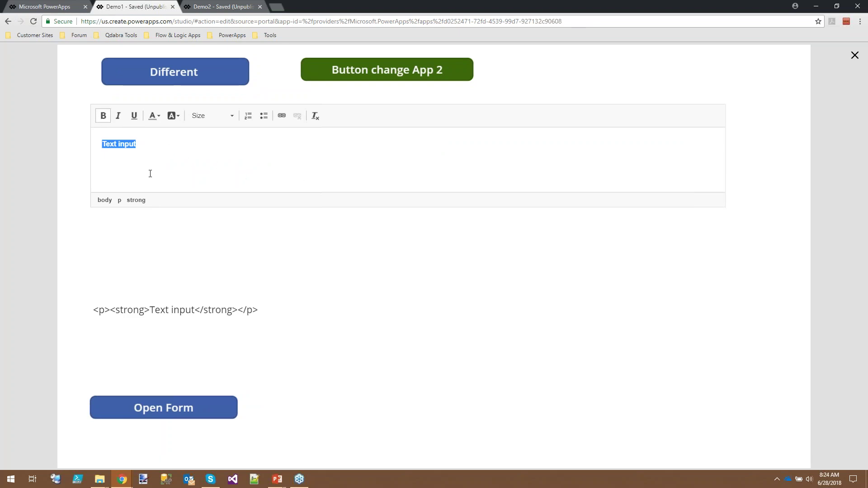
click(176, 135)
key(Return)
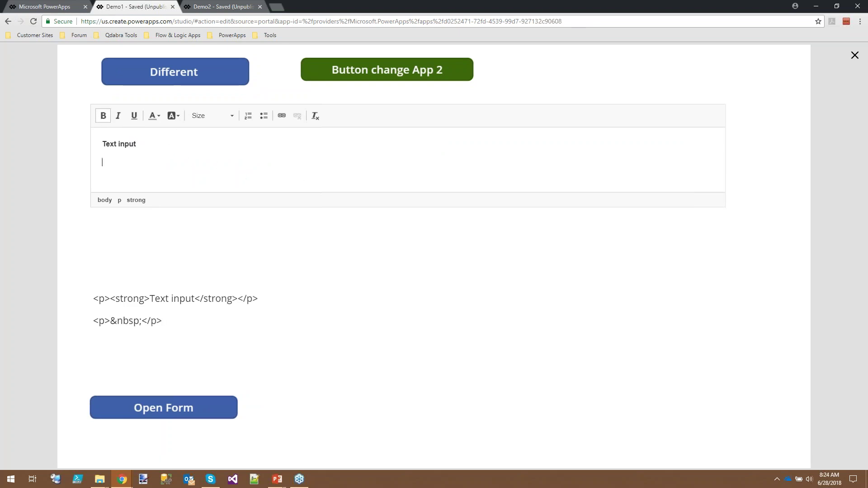
text(fsdfsdfsdfsd)
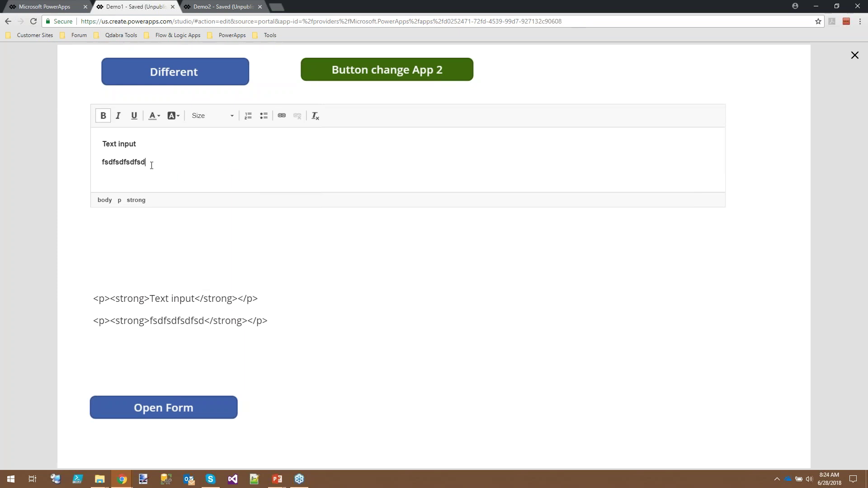
Replace the bold formatting of the second line, fsdfsdfsdfsd, with underline in the rich text editor.
drag(149, 162, 98, 165)
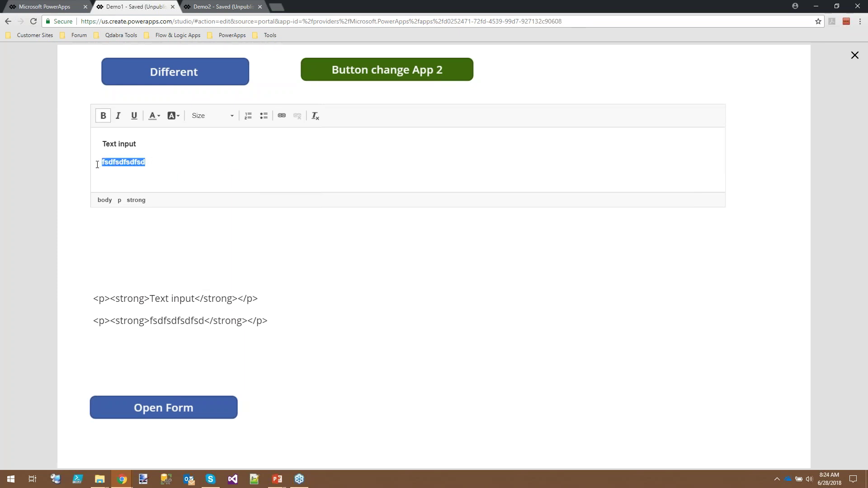
click(134, 119)
click(106, 119)
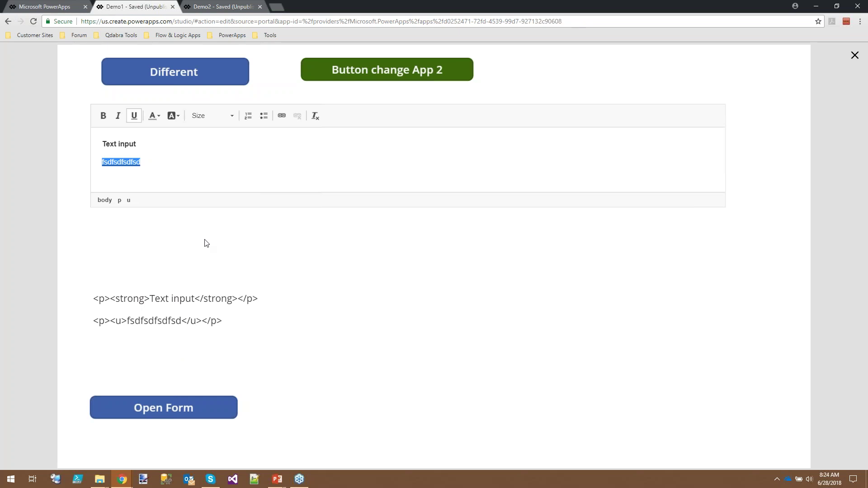
click(192, 145)
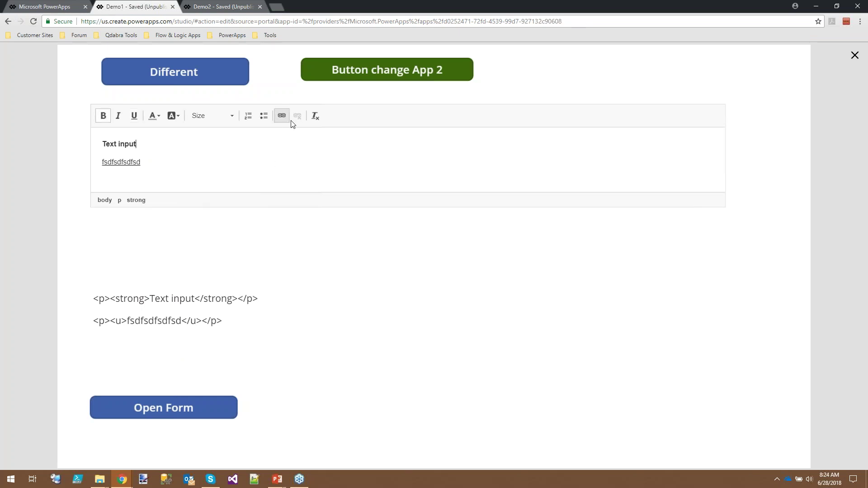
Clear all formatting from both lines, Text input and fsdfsdfsdfsd, in the rich text editor.
click(318, 116)
drag(157, 173, 99, 141)
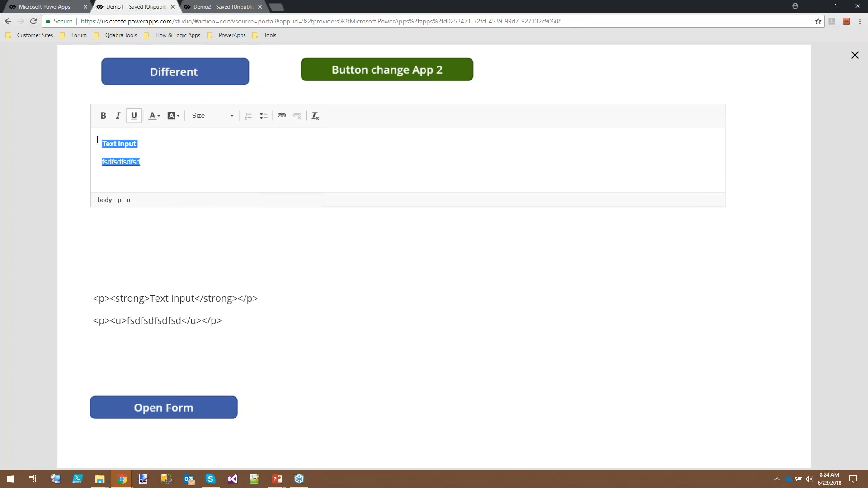
click(316, 116)
click(267, 158)
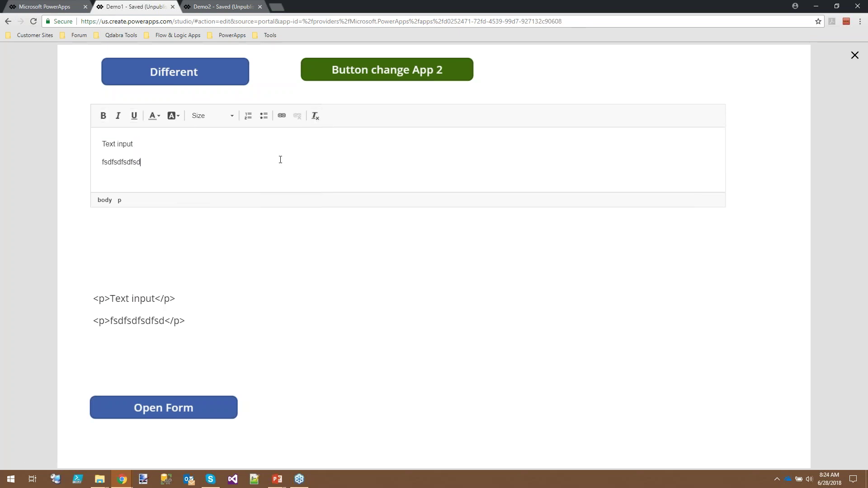
click(316, 118)
Bring up the browser window with the PowerApps articles and examine the Notify examples in the ShowError function blog post.
click(278, 483)
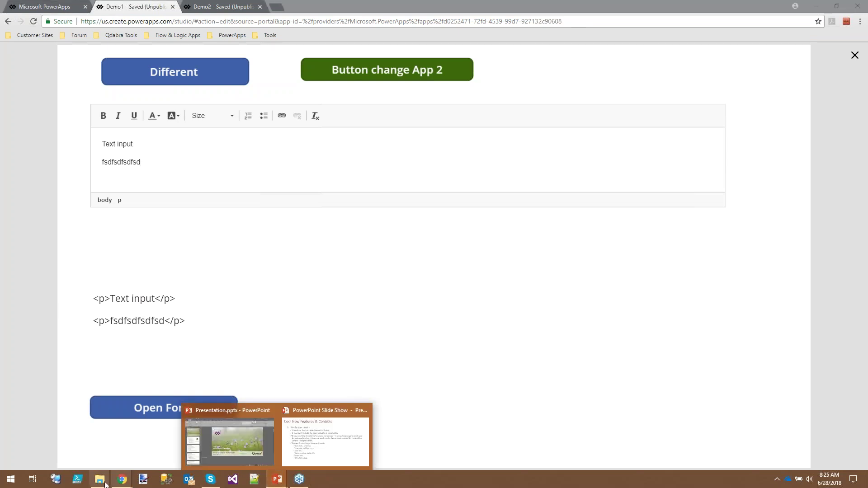
mouse_move(122, 481)
click(93, 455)
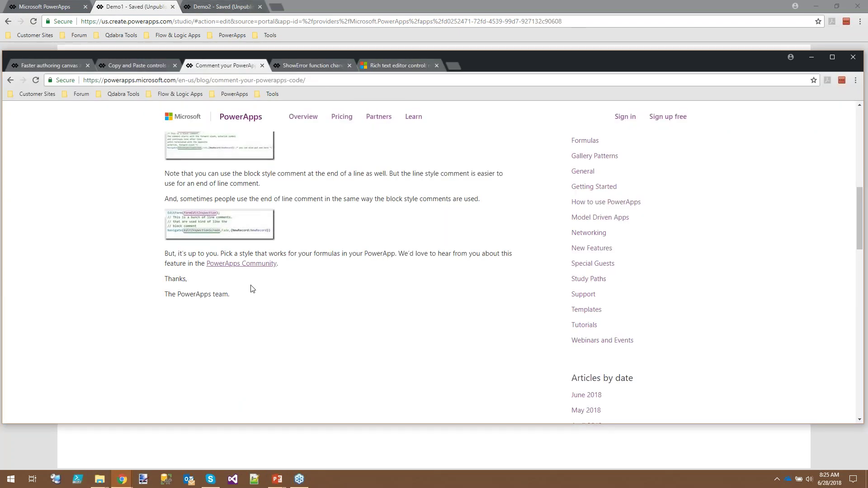
click(317, 64)
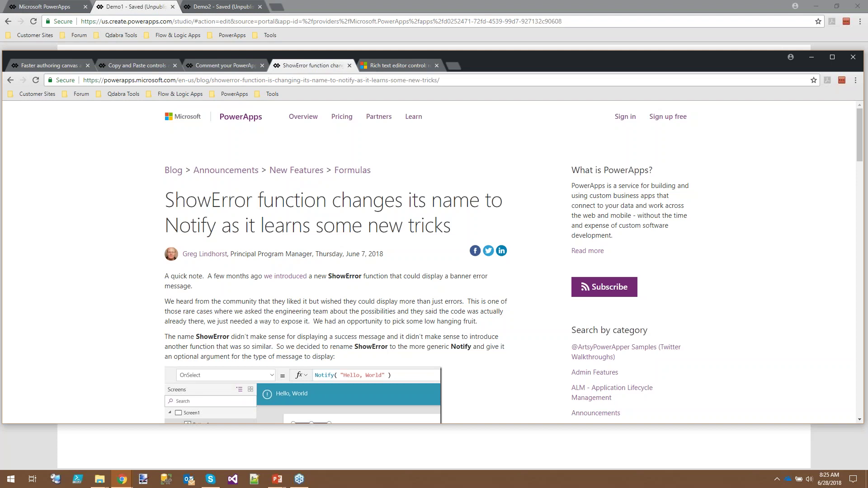
scroll(426, 205, down, 6)
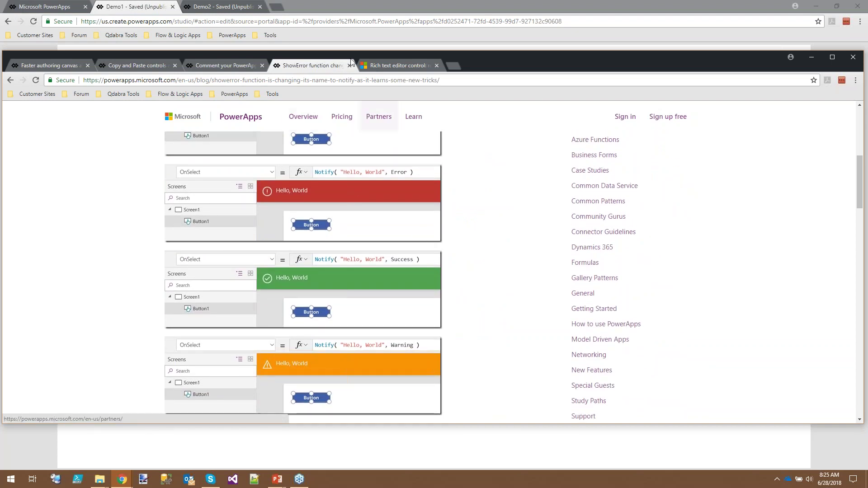
Show the Rich text editor control documentation in a maximized window and review its supported features, limitations and key properties.
click(398, 66)
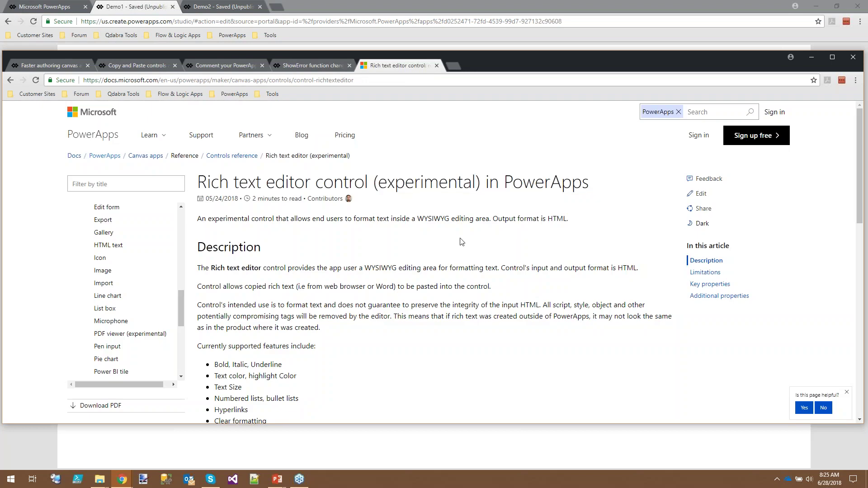
click(830, 57)
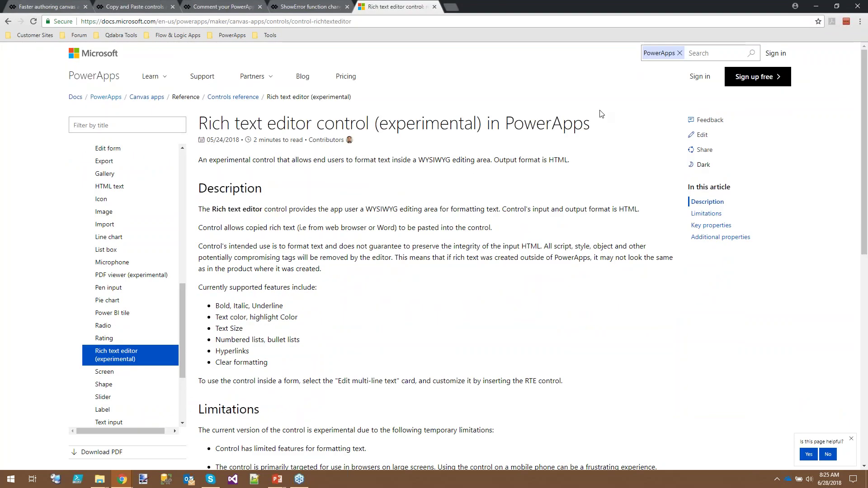
scroll(373, 404, down, 3)
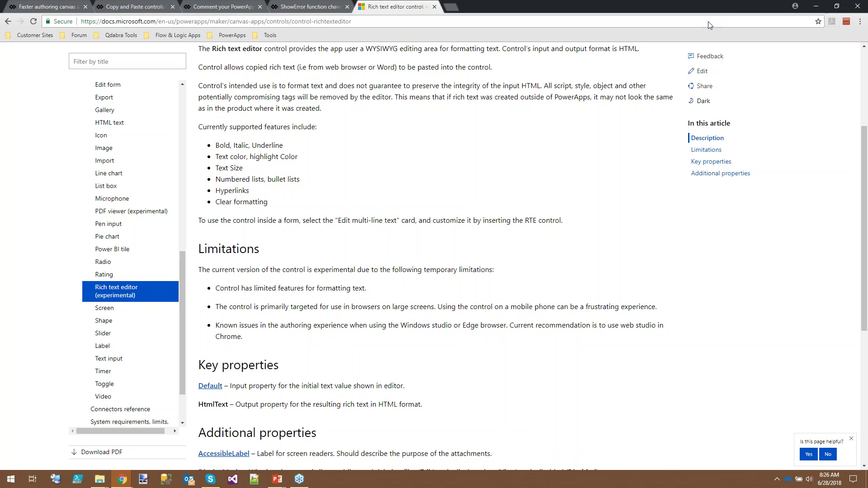
click(732, 14)
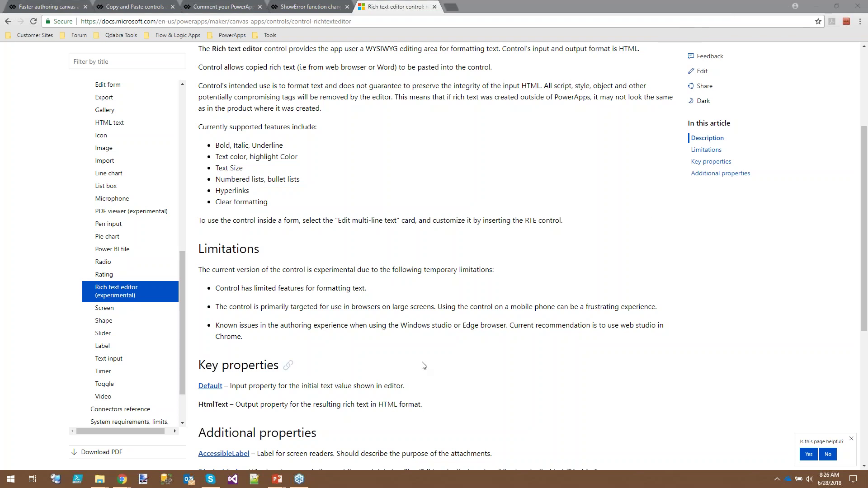